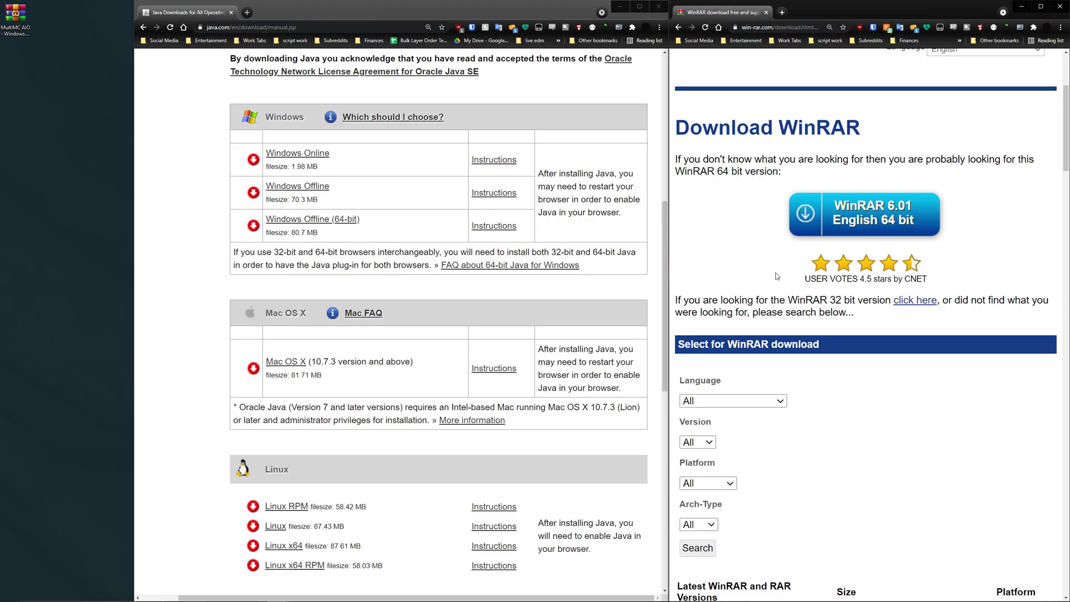
Minimize the Java and WinRAR download pages in Chrome so the desktop shows.
scroll(750, 284, "up", 2)
scroll(747, 285, "down", 3)
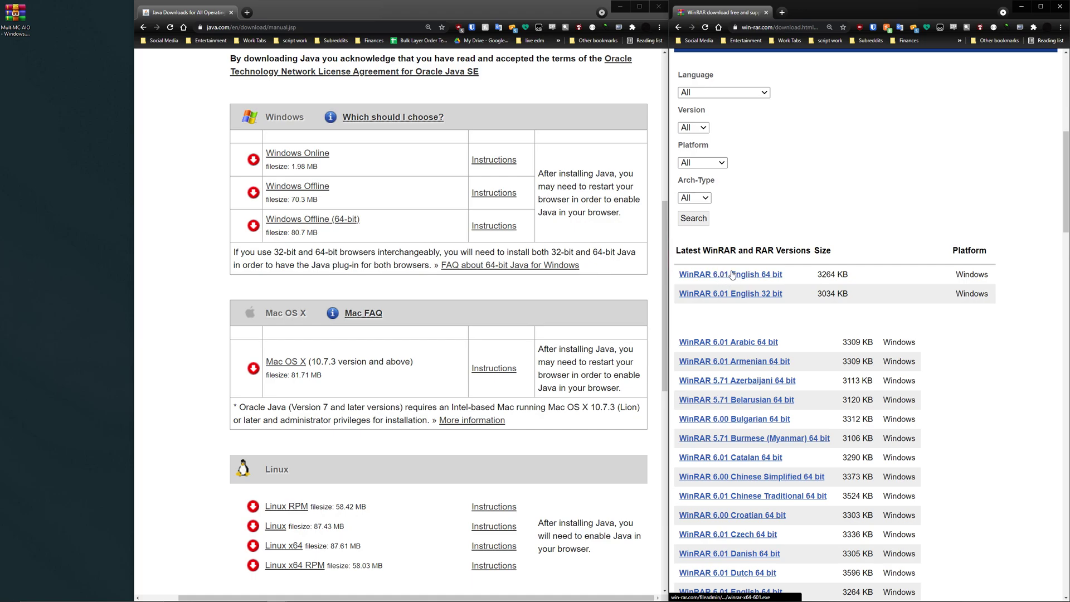
left_click(369, 177)
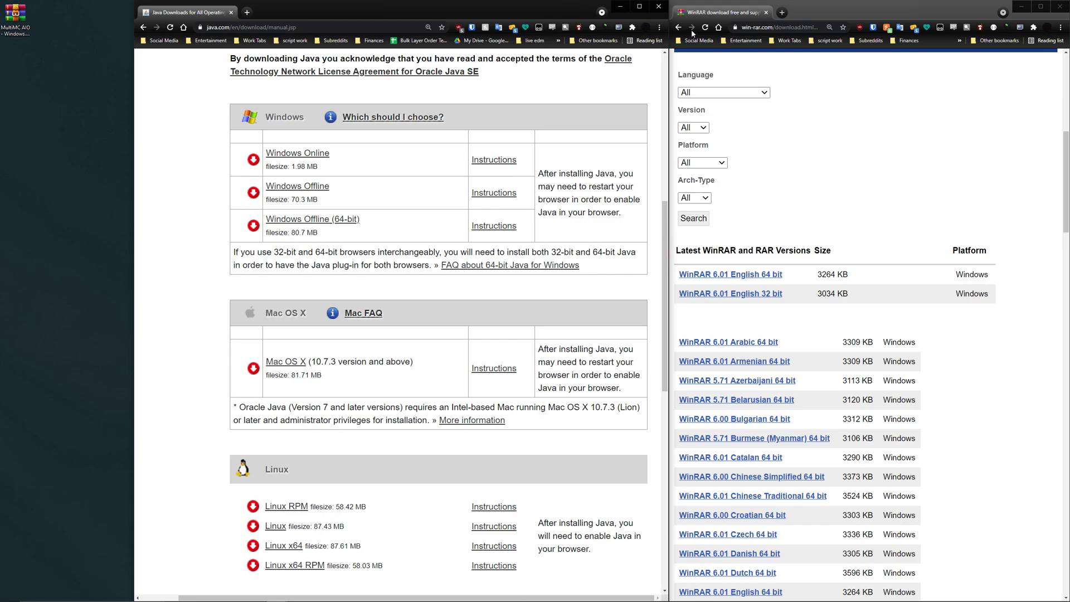
left_click(620, 7)
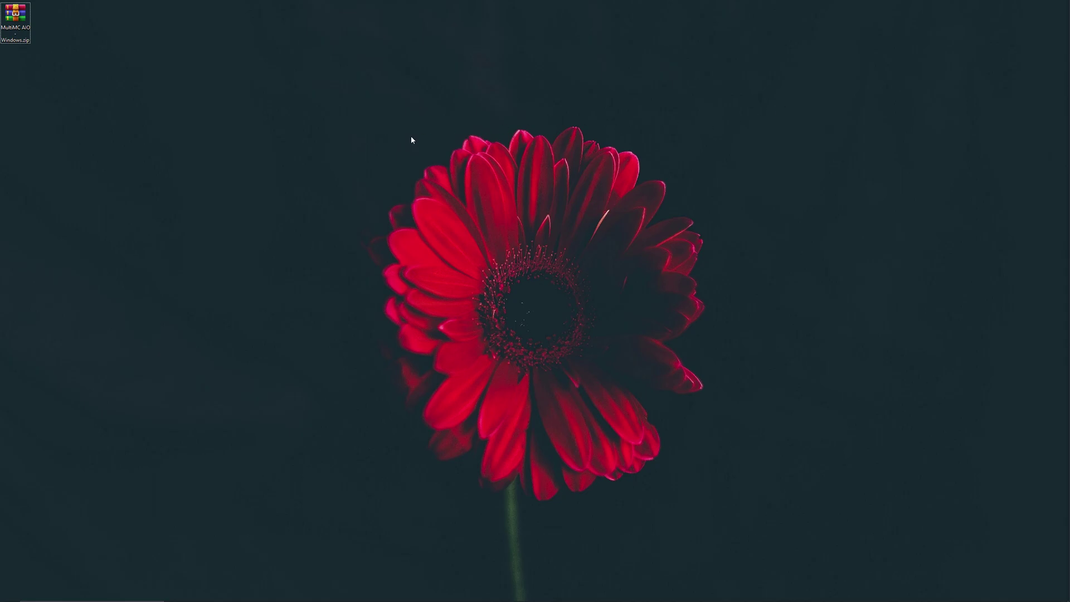
Extract MultiMC AIO Windows.zip onto the desktop and open the MultiMC AIO - Windows folder.
left_click(21, 38)
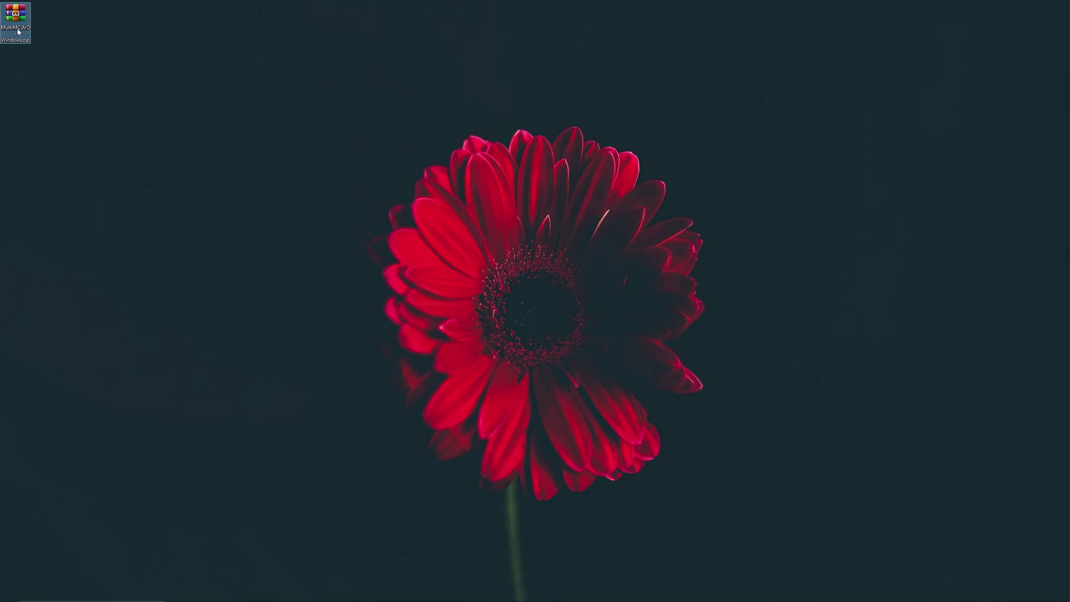
right_click(17, 32)
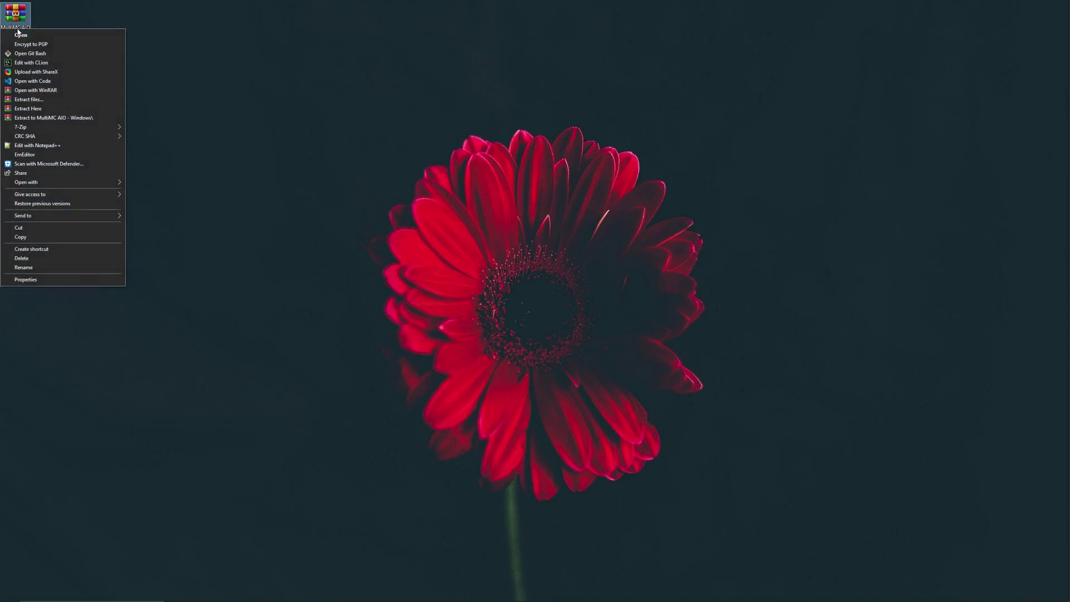
left_click(50, 107)
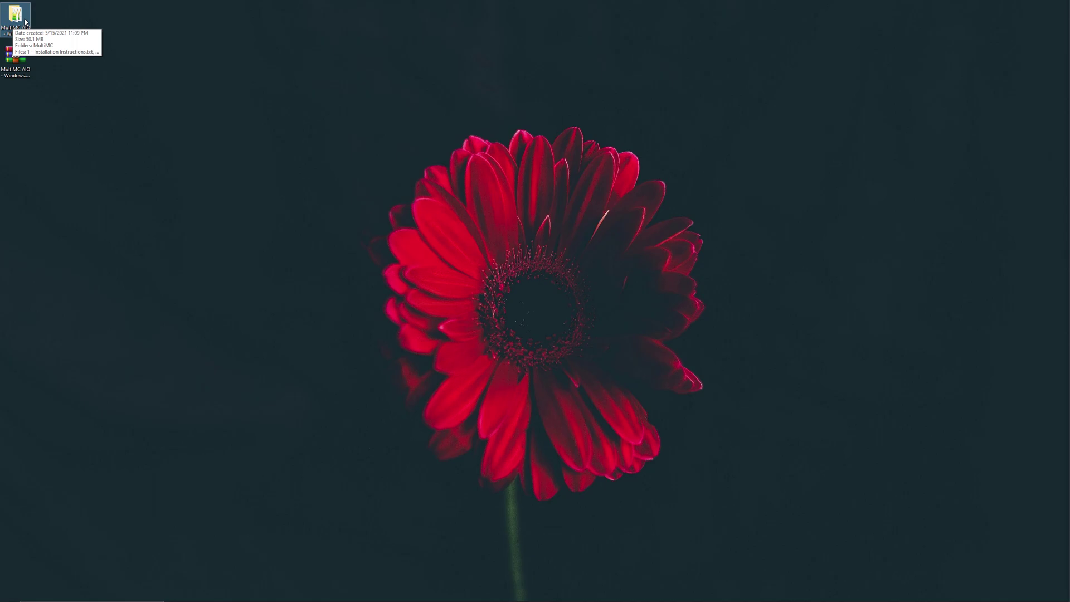
double_click(24, 21)
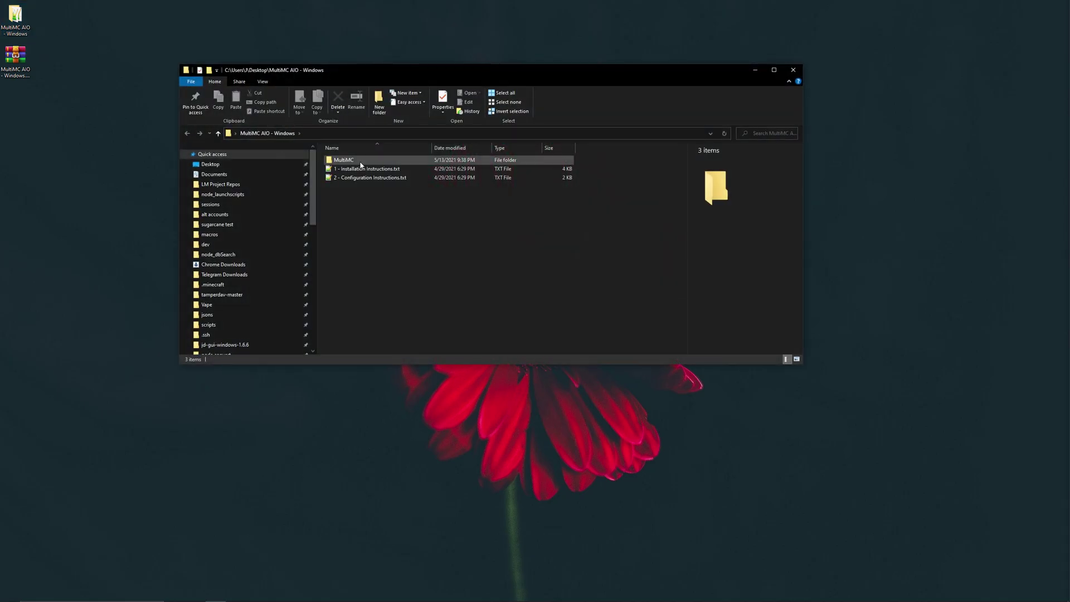
Move the MultiMC folder onto the desktop and close the MultiMC AIO - Windows window.
left_click(354, 162)
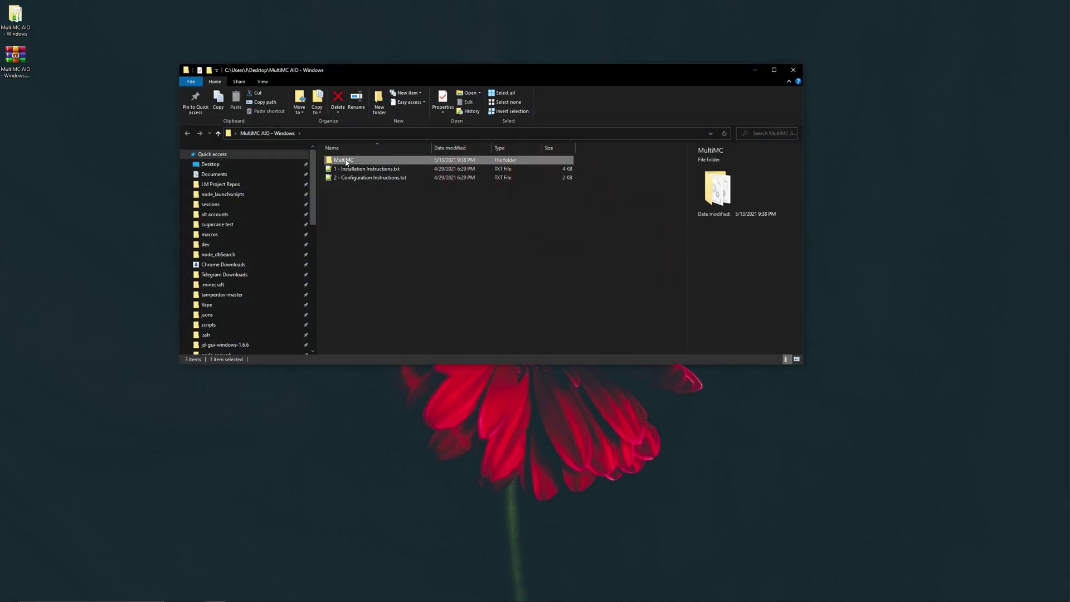
left_click_drag(345, 162, 31, 118)
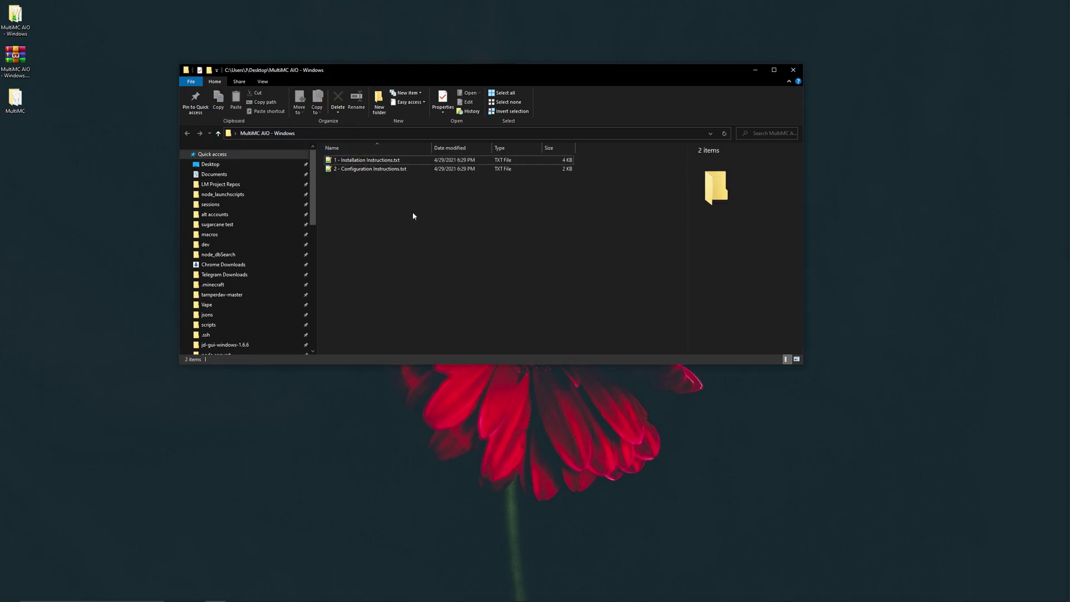
left_click(798, 72)
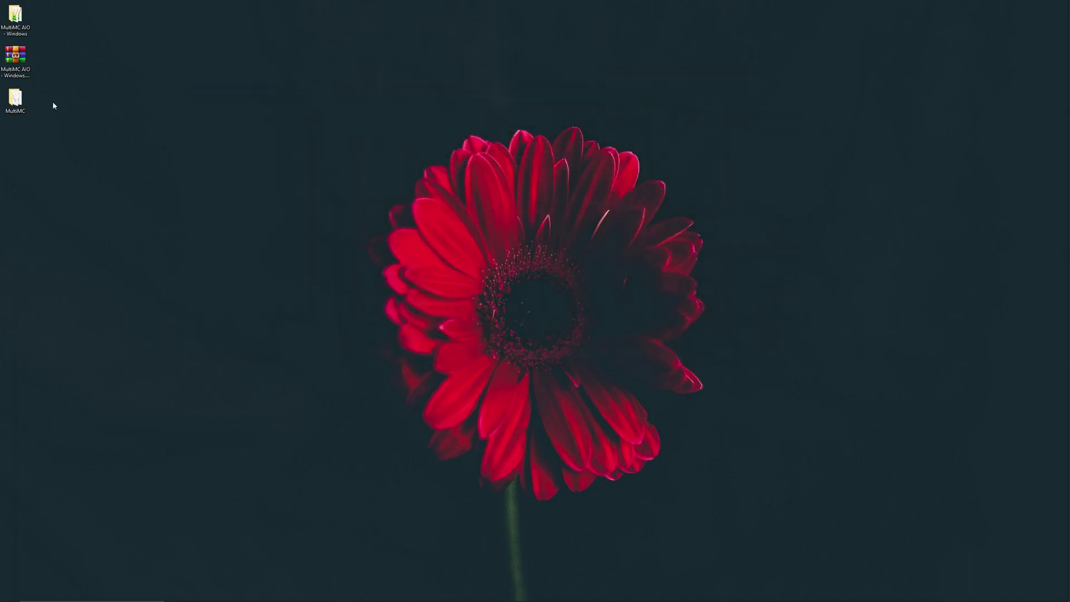
mouse_move(279, 600)
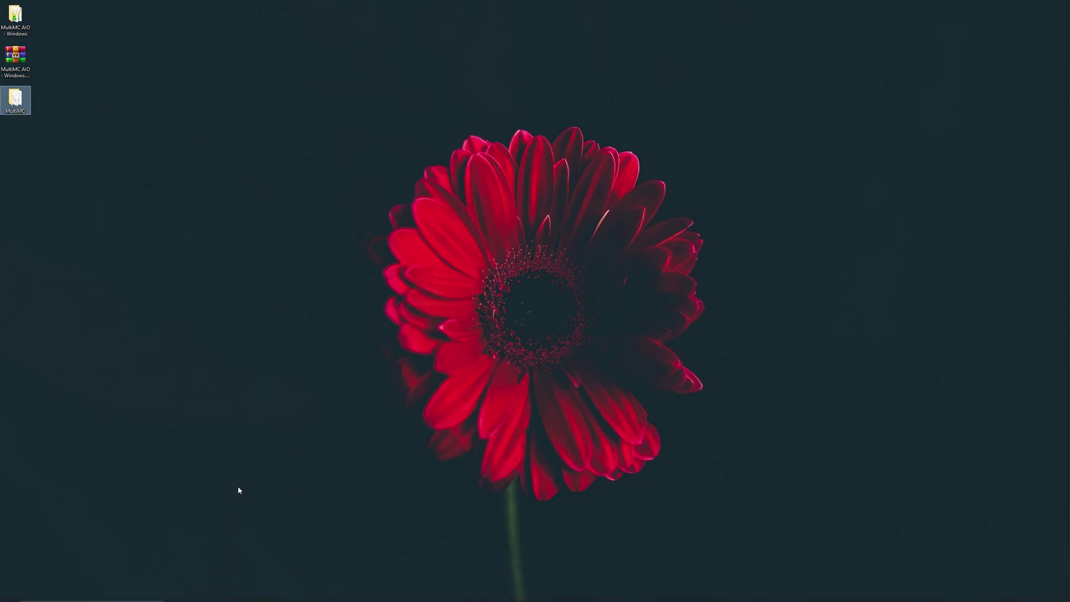
Bring the multimc.org homepage in Chrome back to the front.
left_click(65, 123)
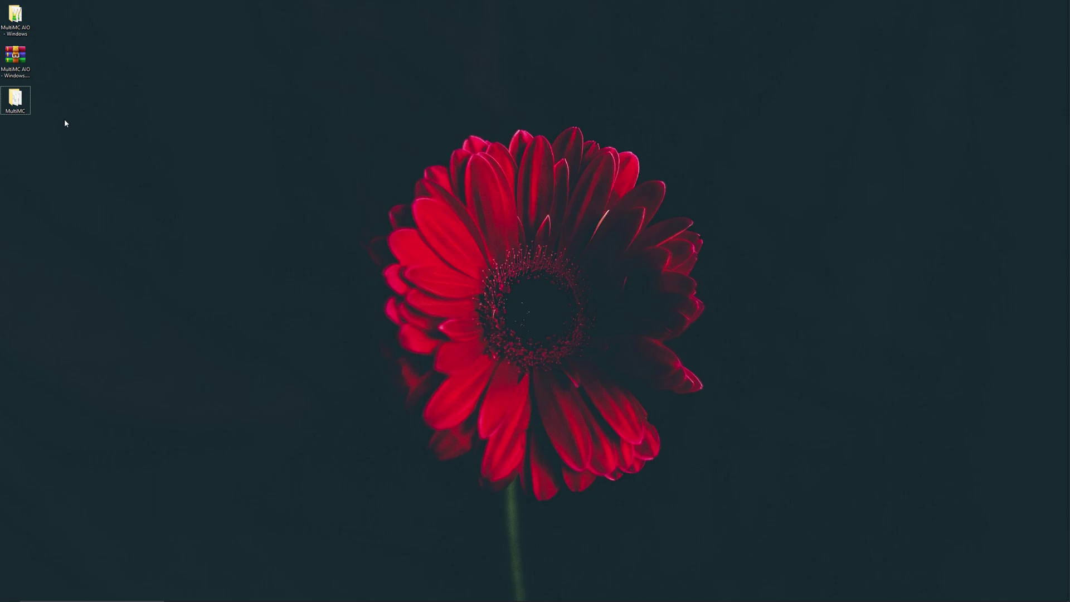
key("alt+Tab")
scroll(540, 236, "down", 3)
scroll(540, 237, "up", 2)
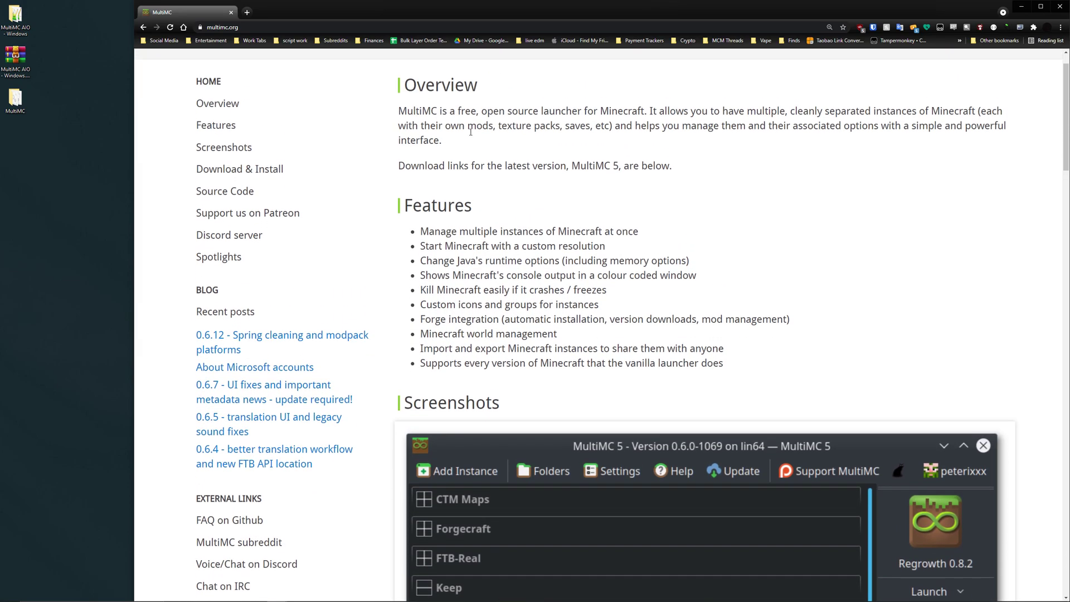
Highlight each Features bullet, from multiple instances through import/export and the last one.
triple_click(538, 236)
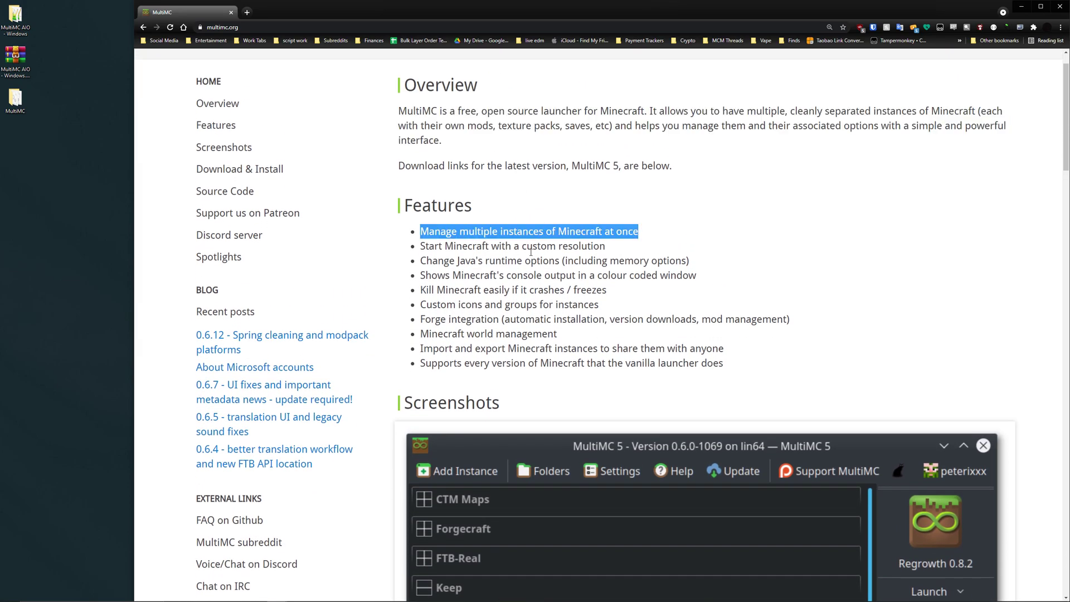
triple_click(532, 249)
triple_click(508, 294)
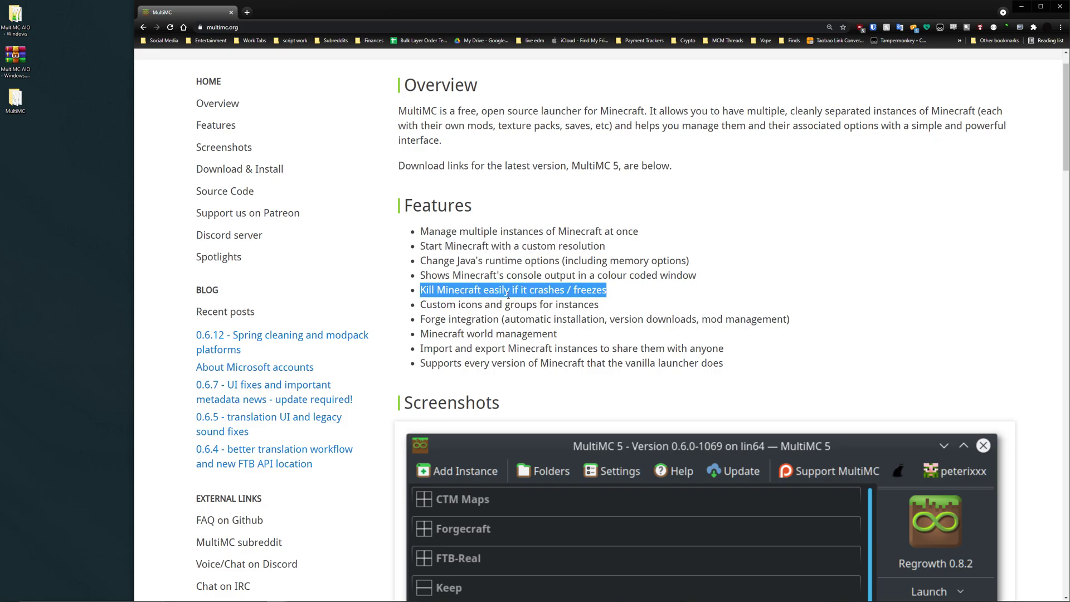
triple_click(506, 349)
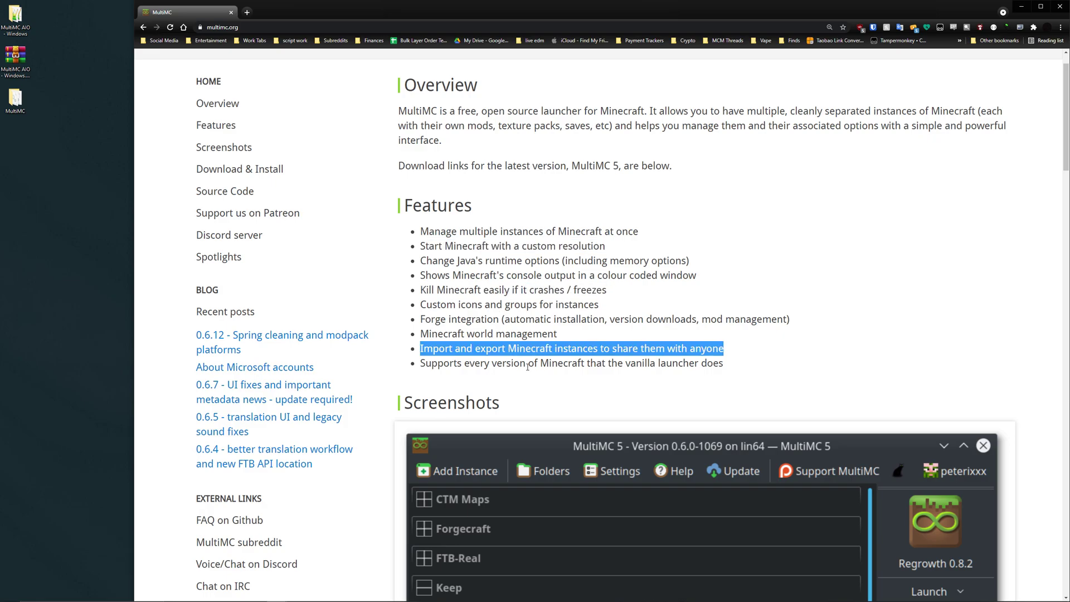
triple_click(528, 363)
Scroll past the download options down to the Spotlights video.
left_click(528, 361)
scroll(532, 351, "down", 5)
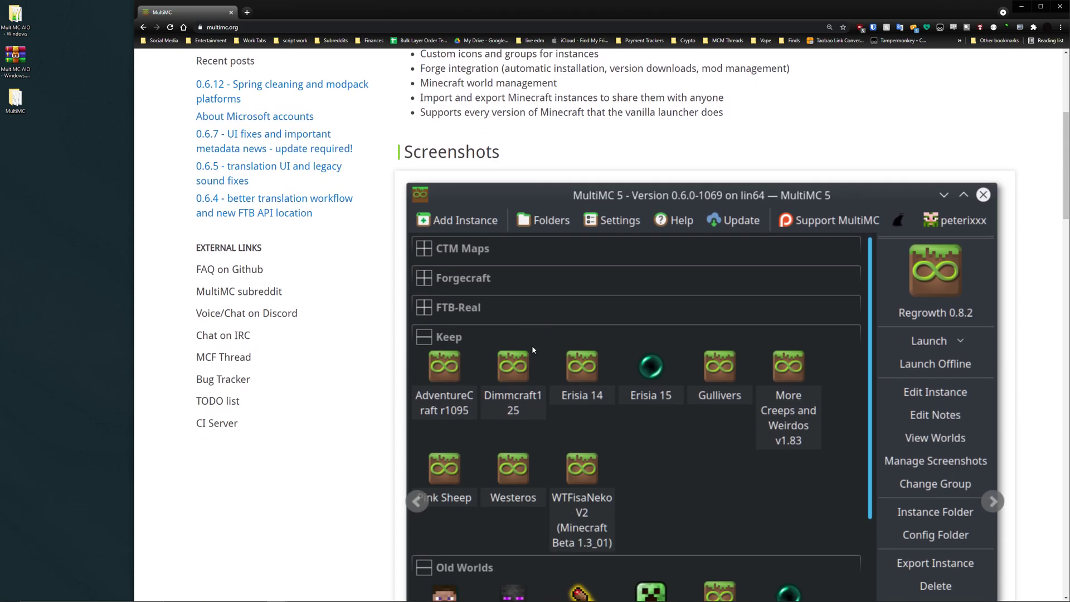
scroll(532, 345, "down", 12)
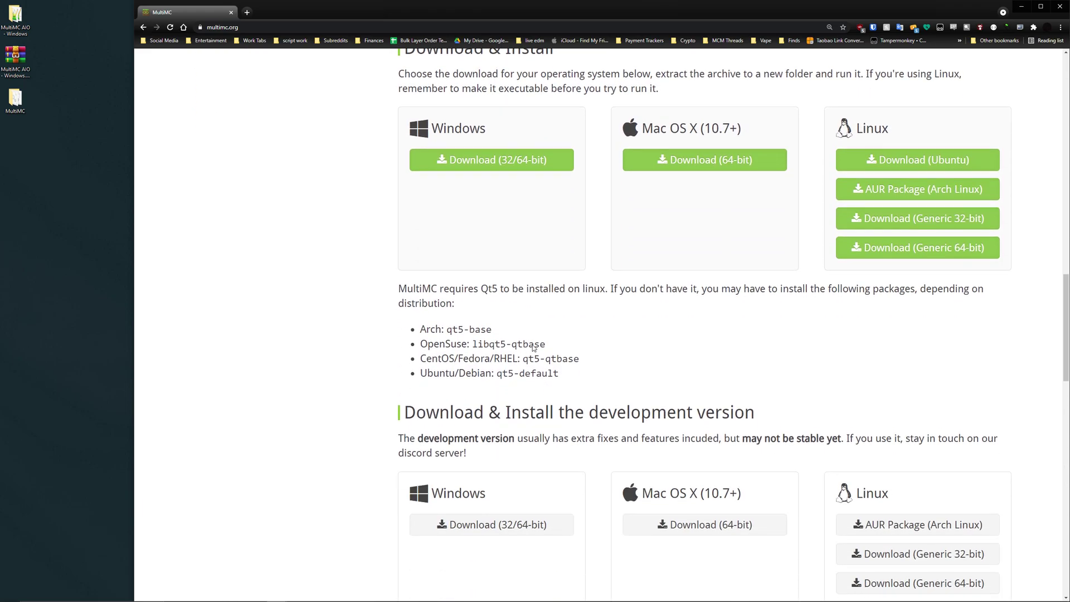
scroll(531, 345, "down", 8)
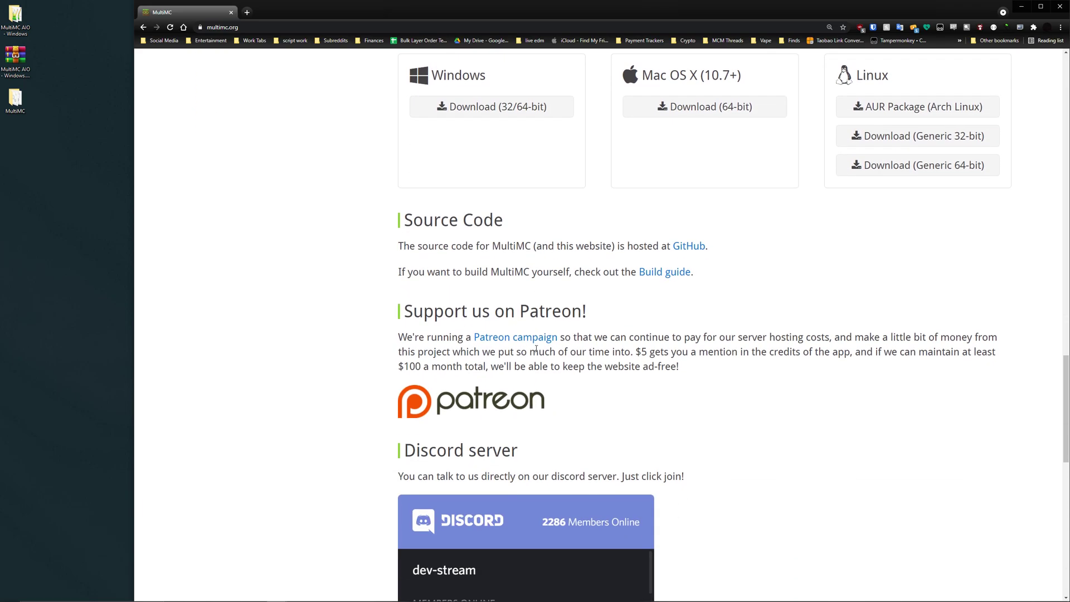
scroll(535, 348, "down", 10)
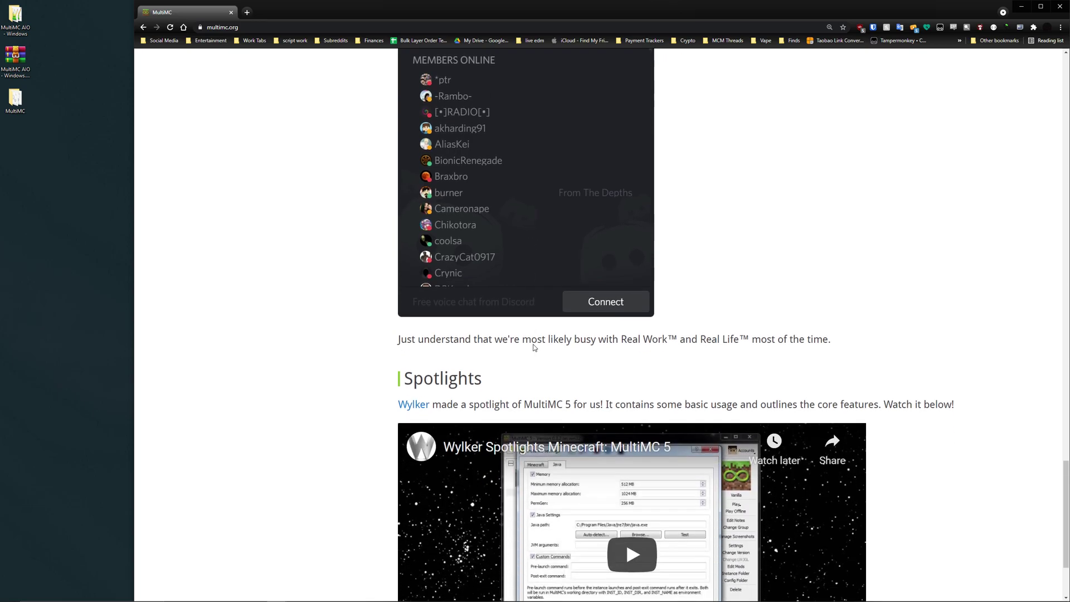
scroll(534, 347, "down", 1)
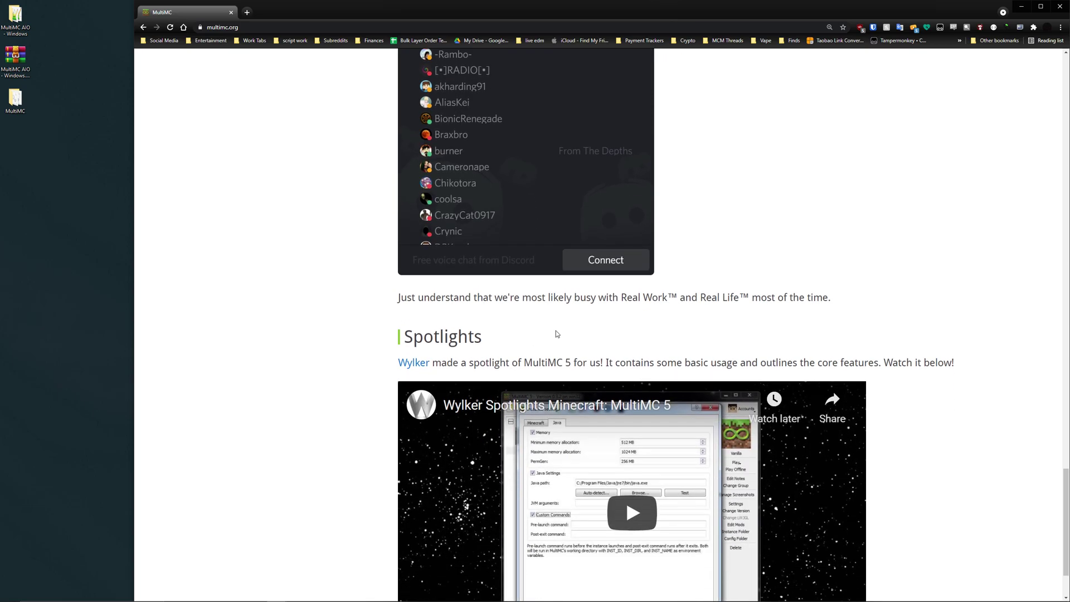
Minimize Chrome, open the MultiMC desktop folder and launch MultiMC.exe.
left_click(1022, 6)
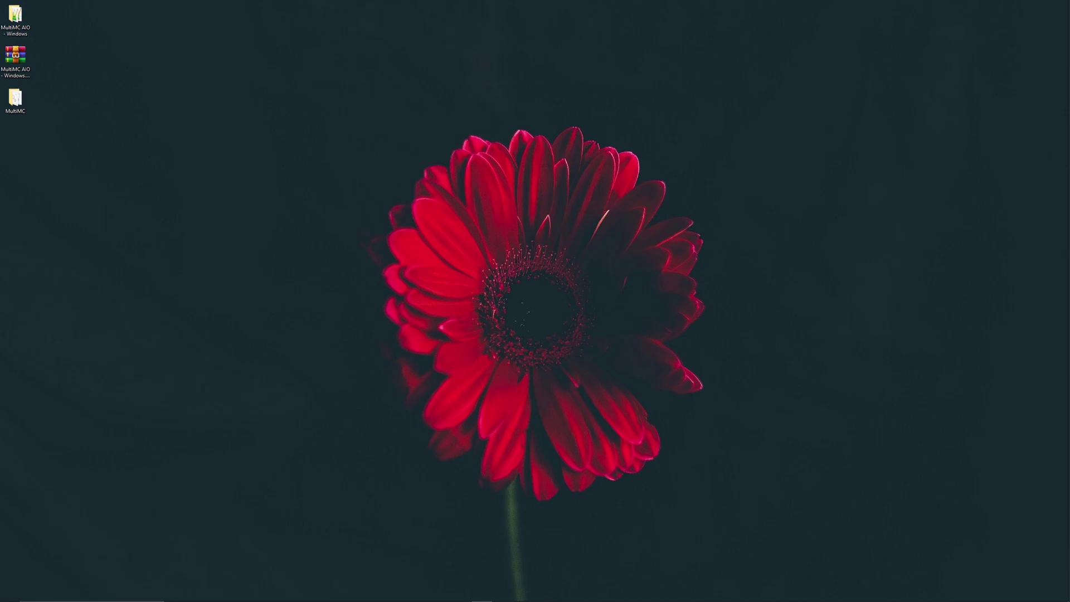
double_click(15, 99)
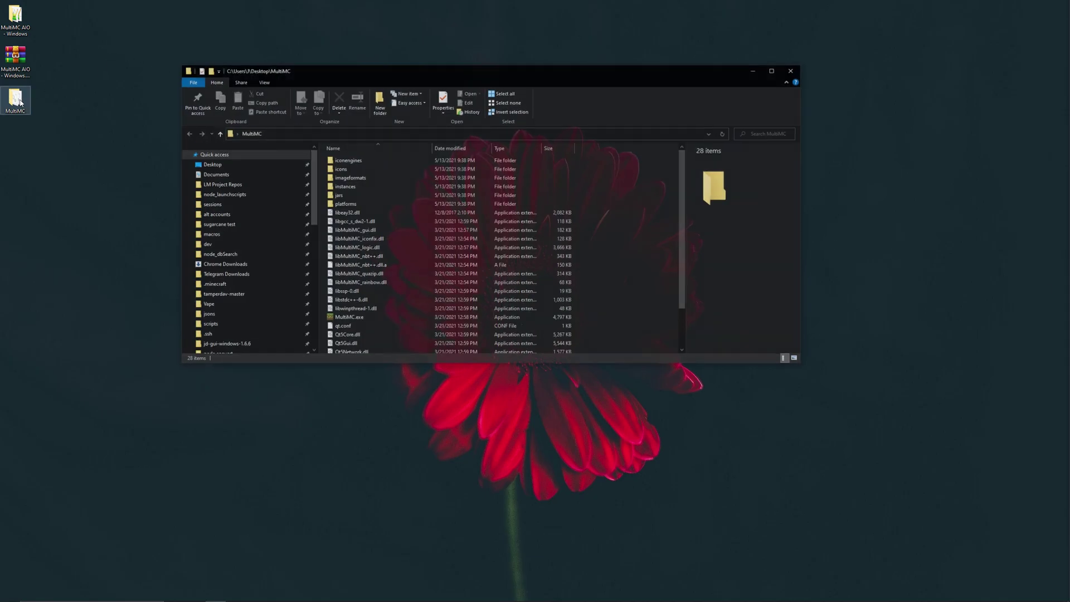
left_click(361, 319)
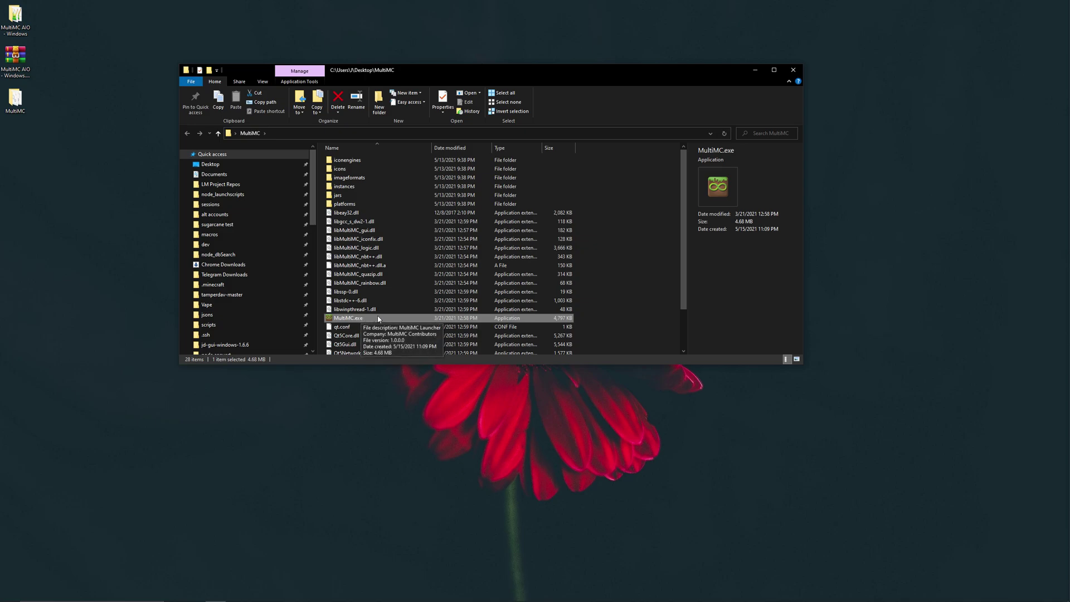
double_click(346, 321)
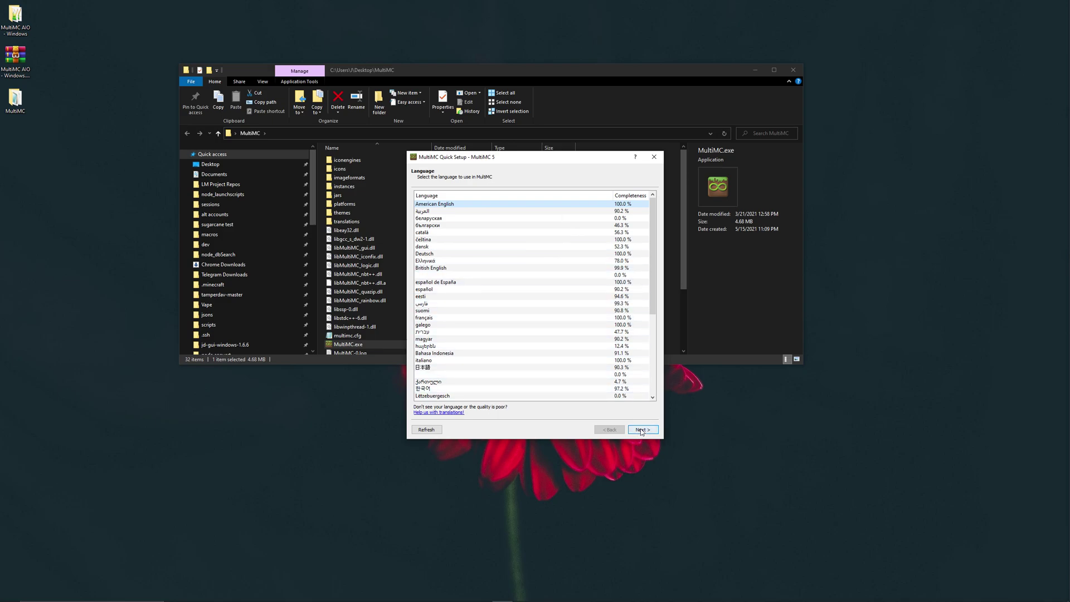
Accept American English to reach the Java page, then open Windows Start search.
left_click(642, 430)
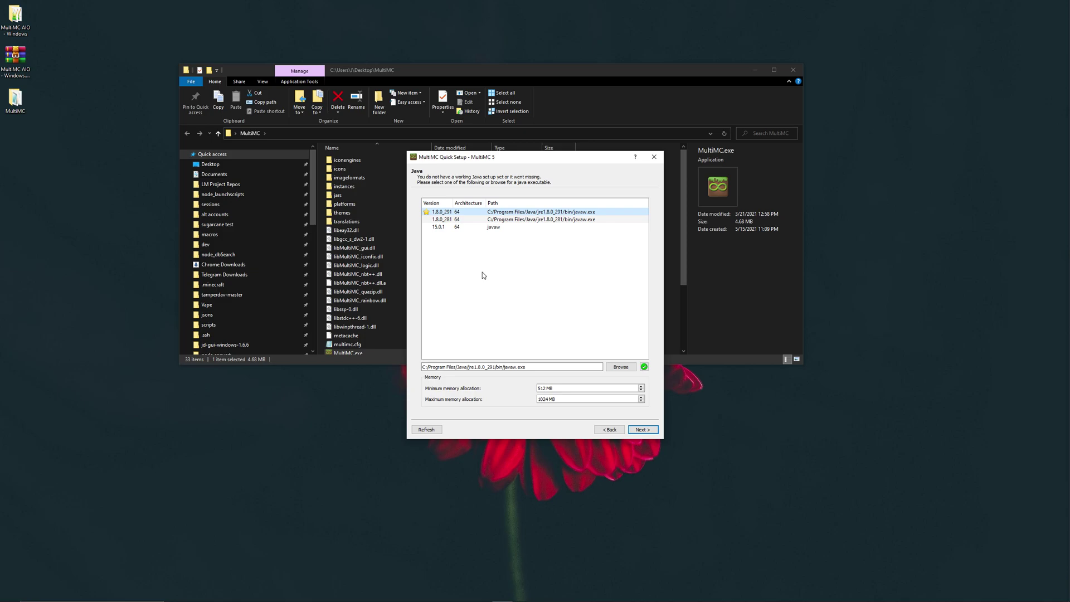
left_click(12, 595)
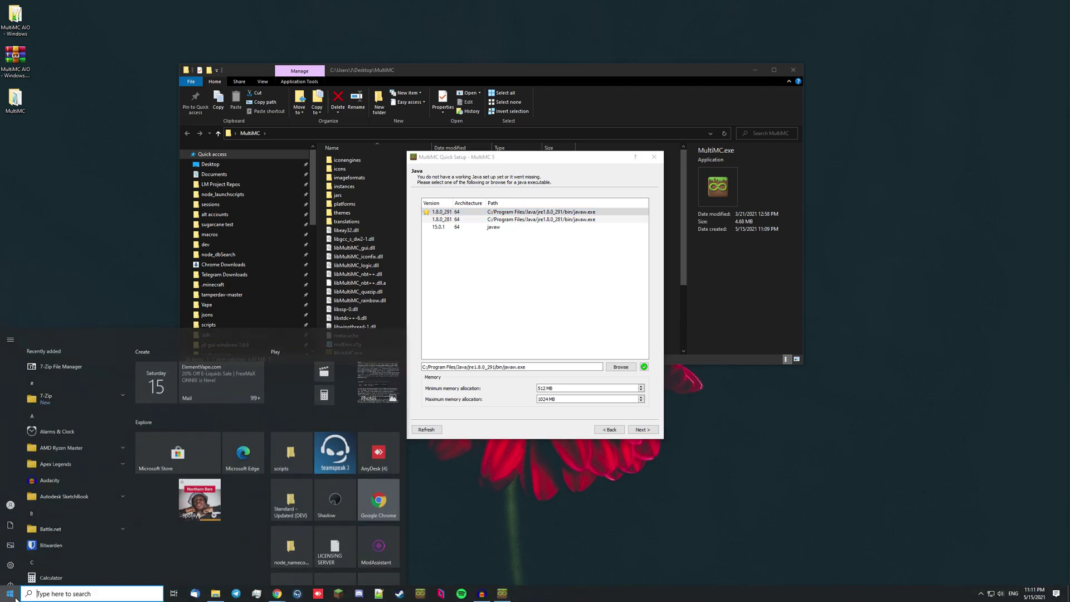
Open System Information via 'sy', confirm an x64-based PC with 24 GB RAM, then minimize it.
type("sy")
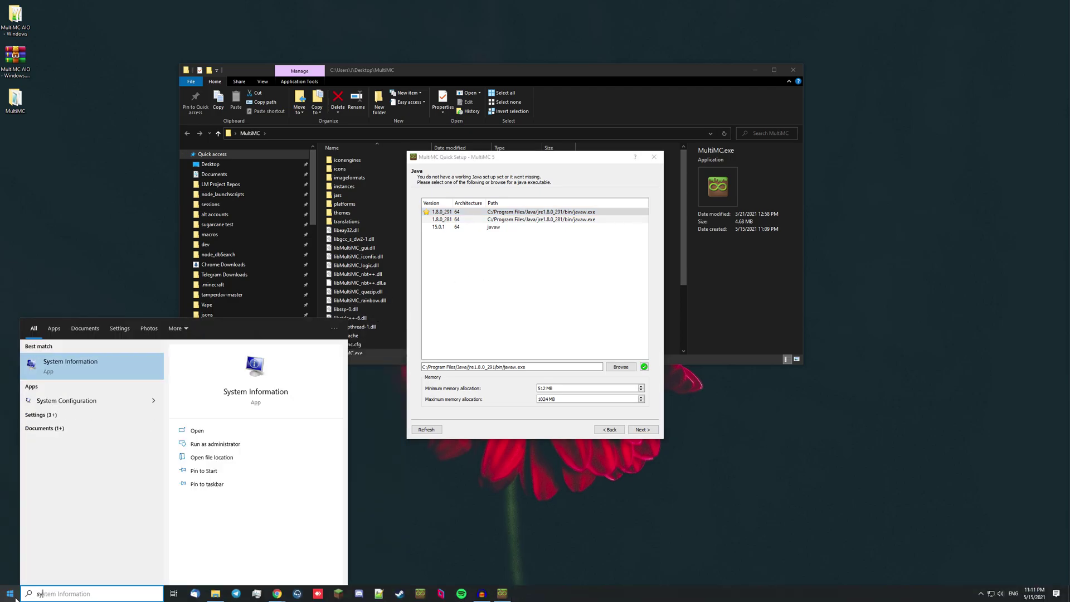
key("Return")
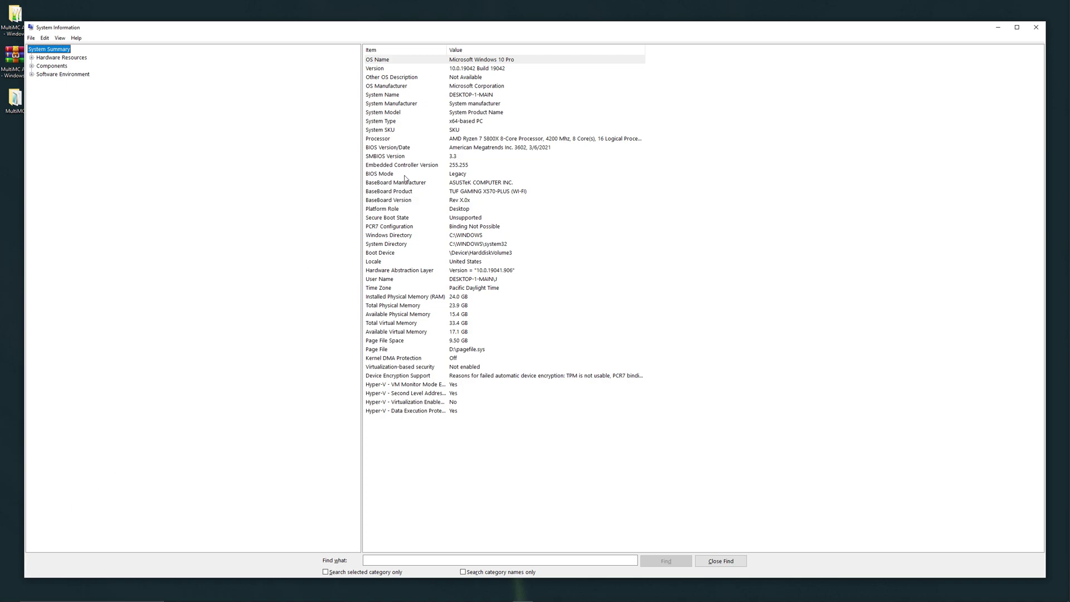
left_click(391, 123)
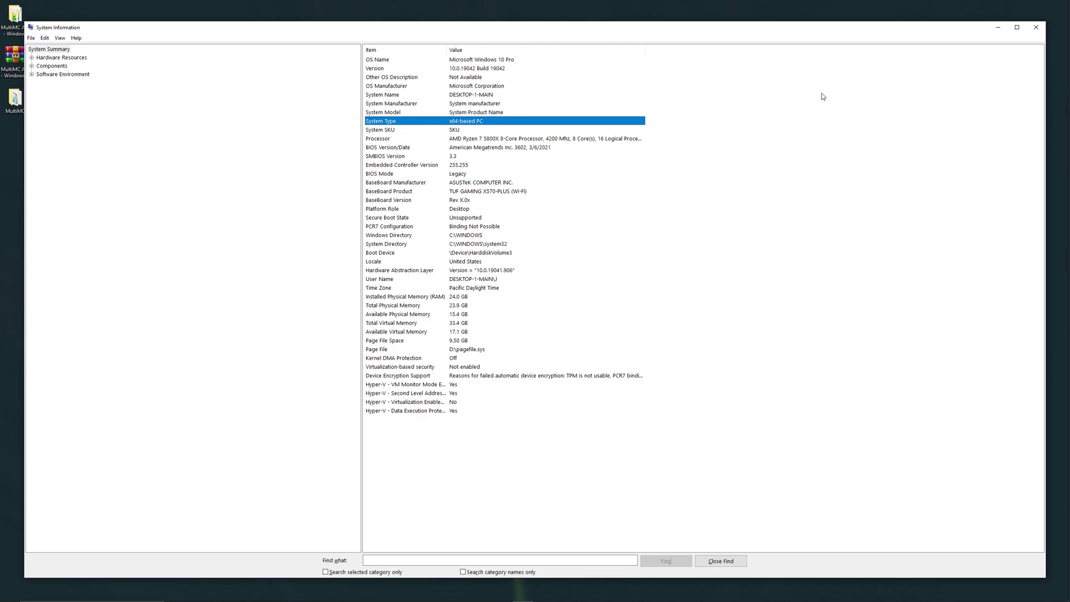
left_click(998, 28)
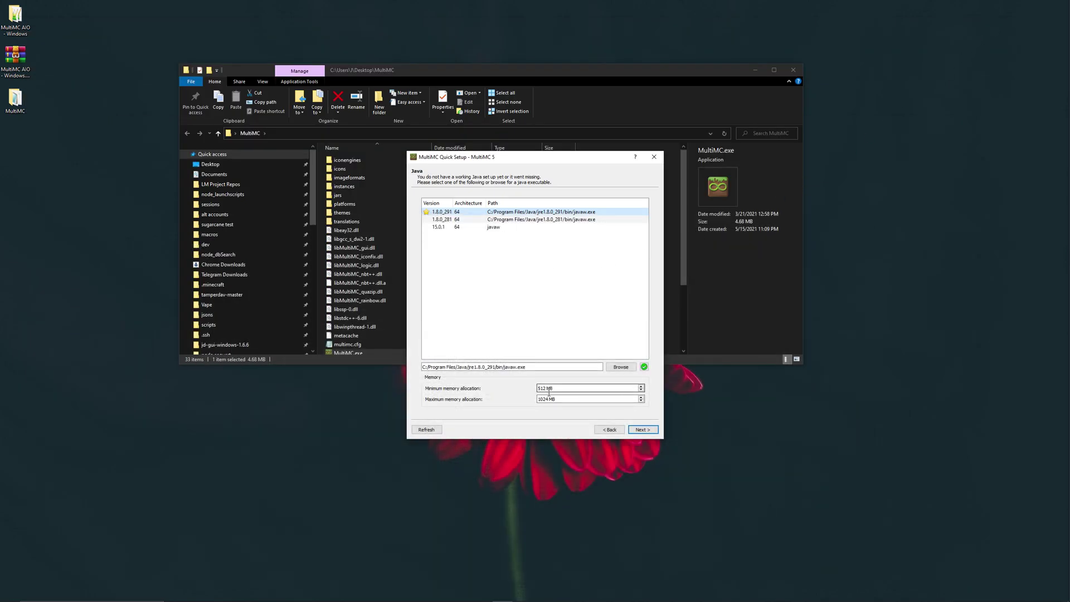
Set minimum and maximum memory allocation to 2048 MB and continue to the Analytics page.
key("Tab")
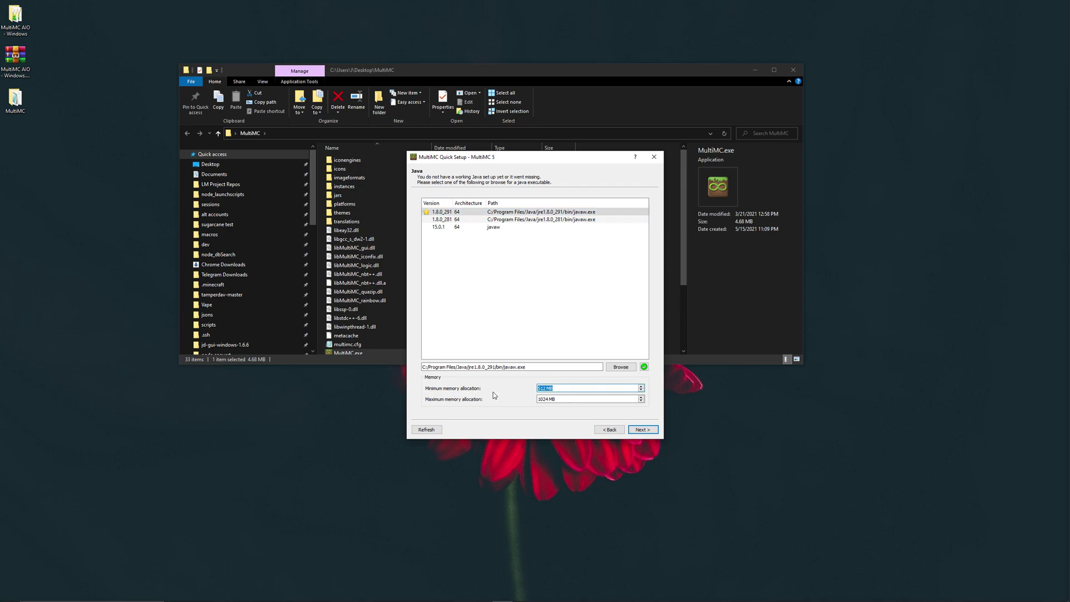
key("Tab")
key("shift+Tab")
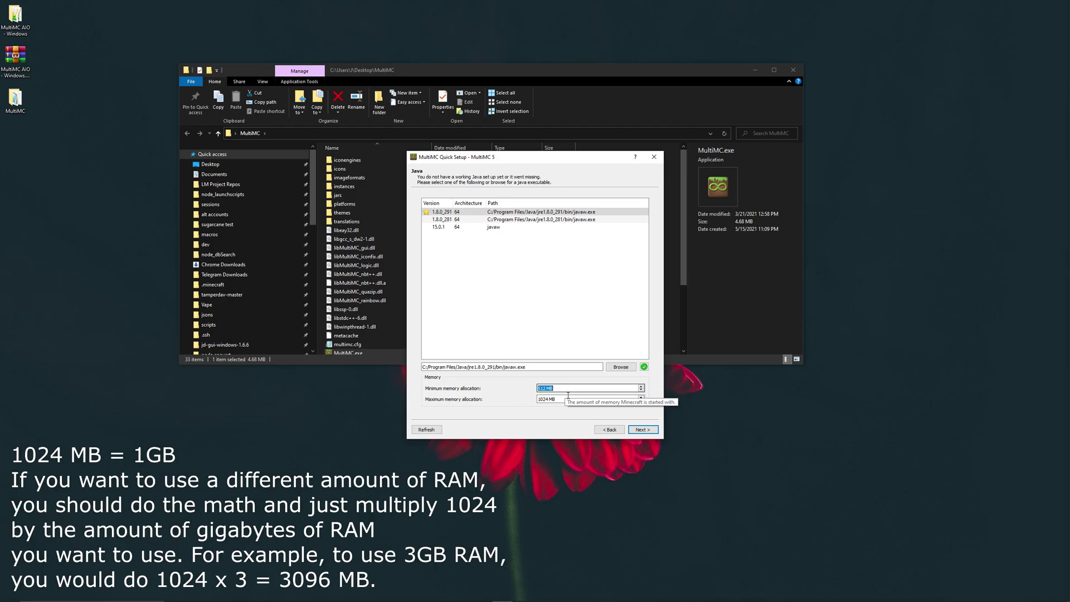
type("2048")
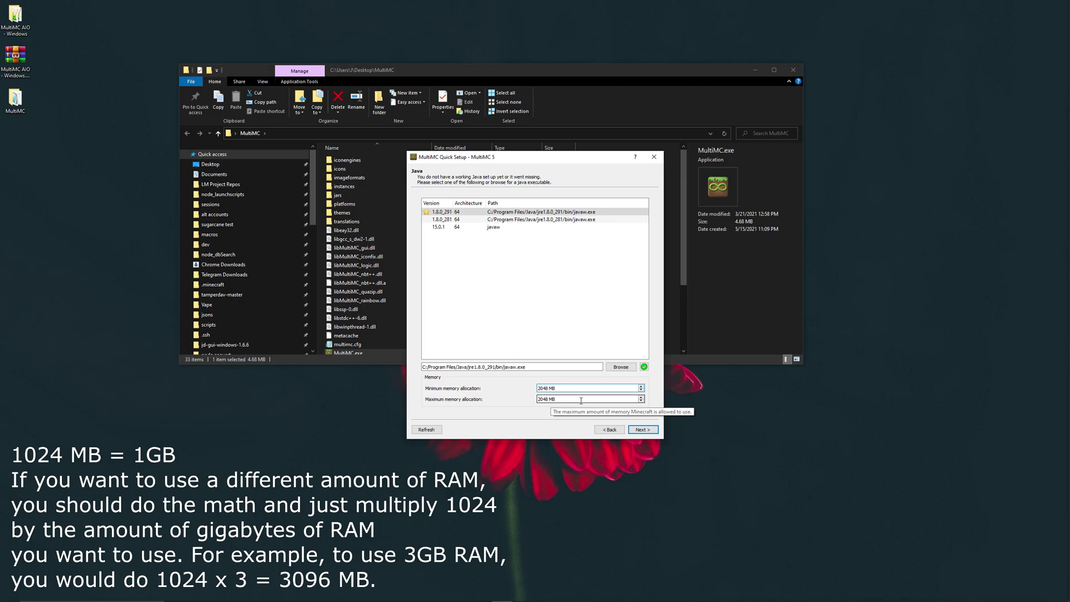
left_click(645, 432)
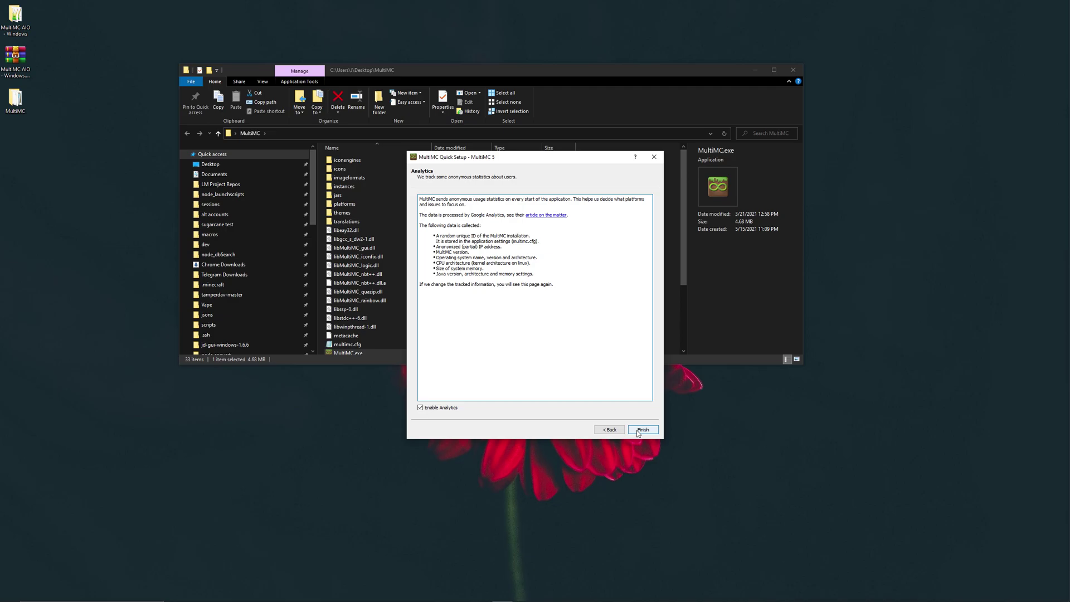
Finish Quick Setup, select the Coin Cartel instance and open Manage Accounts.
left_click(639, 431)
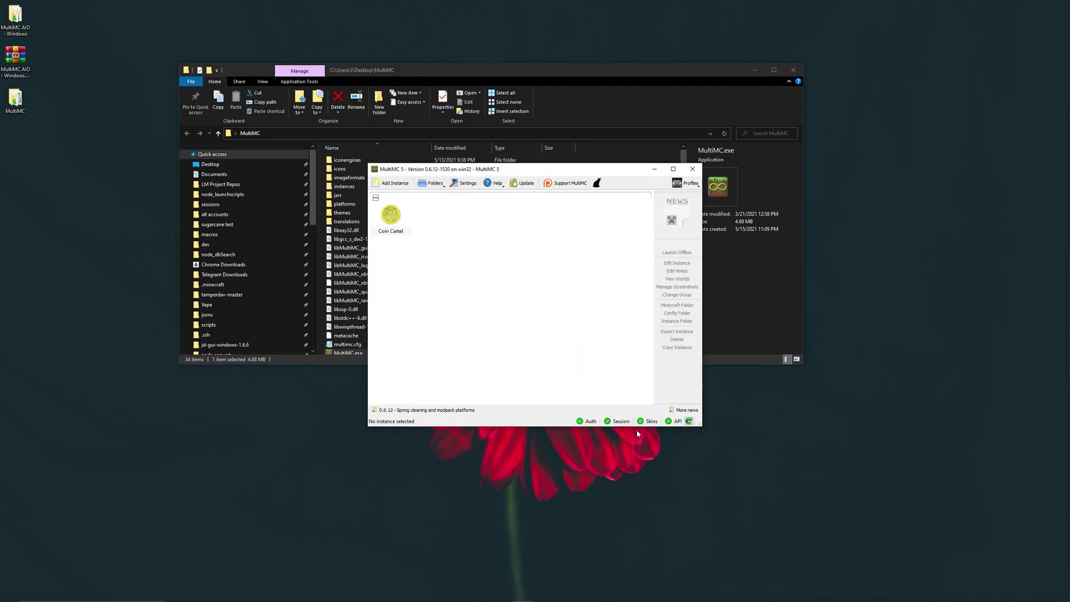
left_click(393, 226)
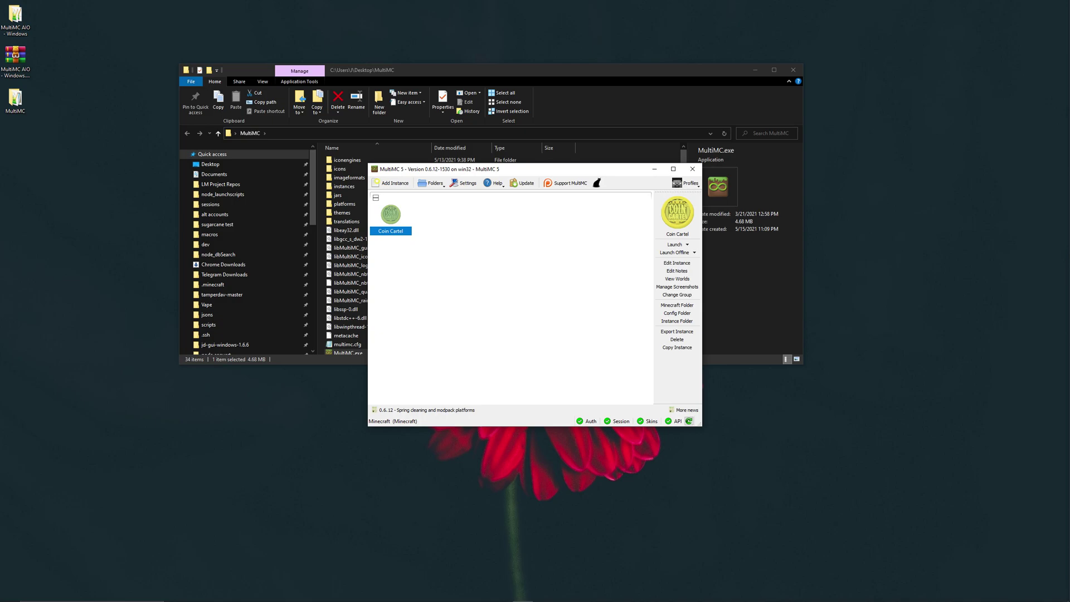
left_click(690, 184)
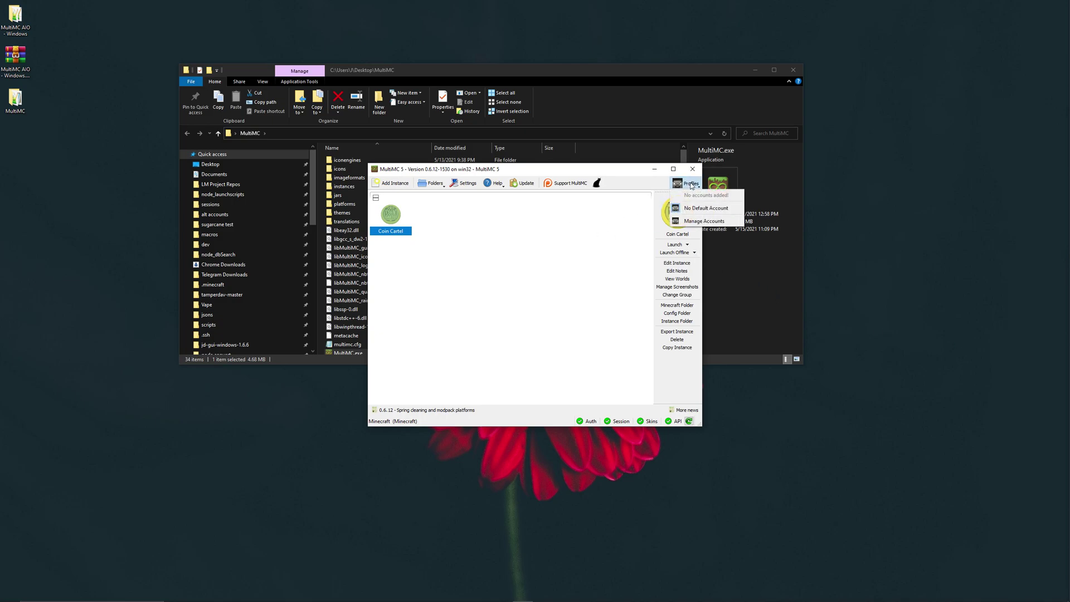
left_click(696, 222)
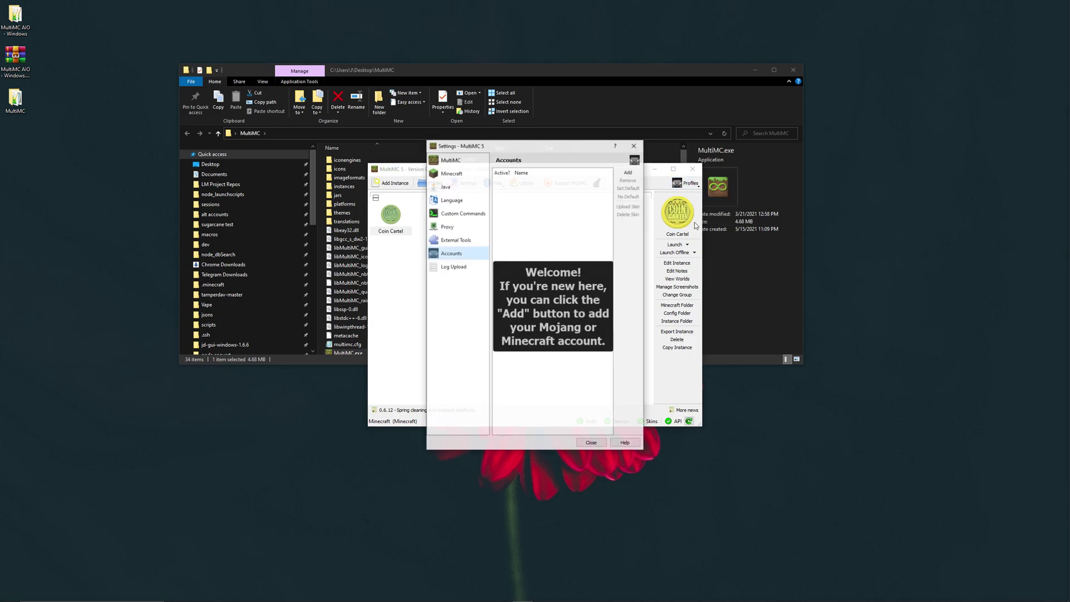
Enter an account e-mail and password, then cancel and close Settings without adding it.
left_click(630, 174)
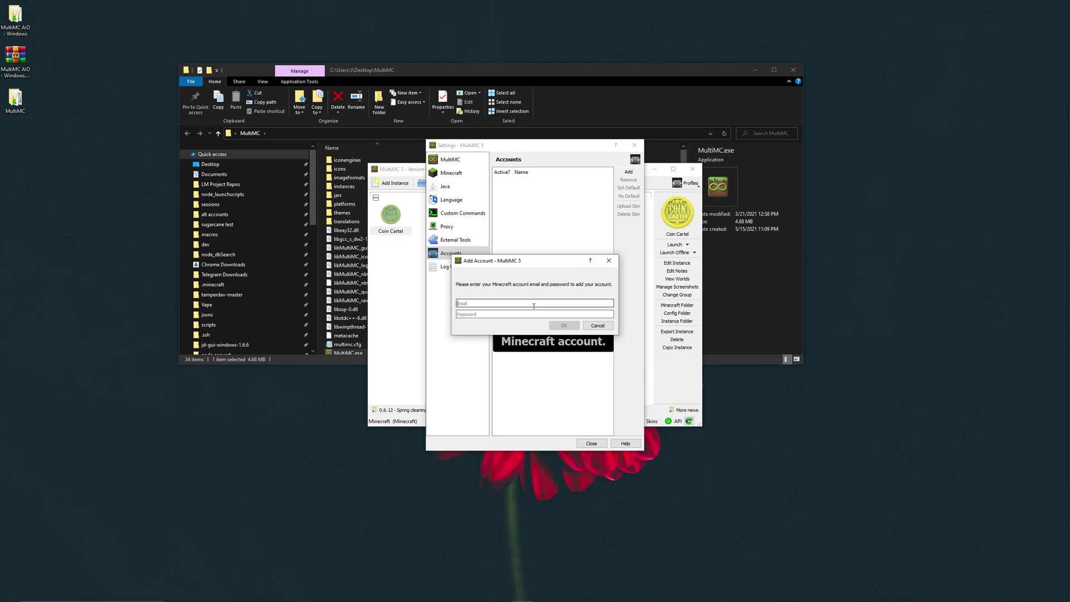
type("youremailgoeshere@gmail.com••••••••••••••••")
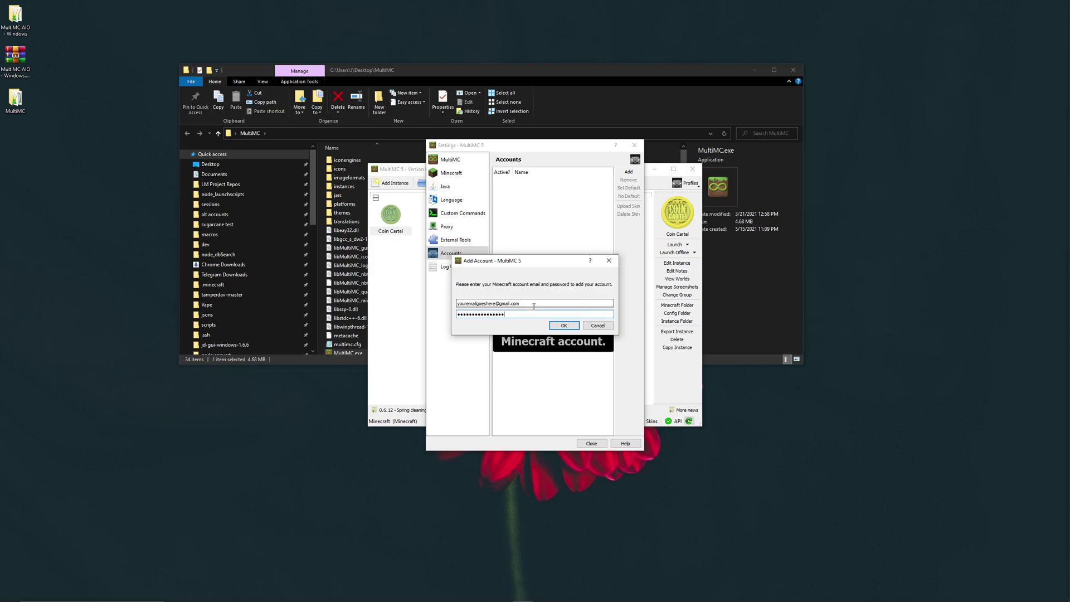
left_click(597, 325)
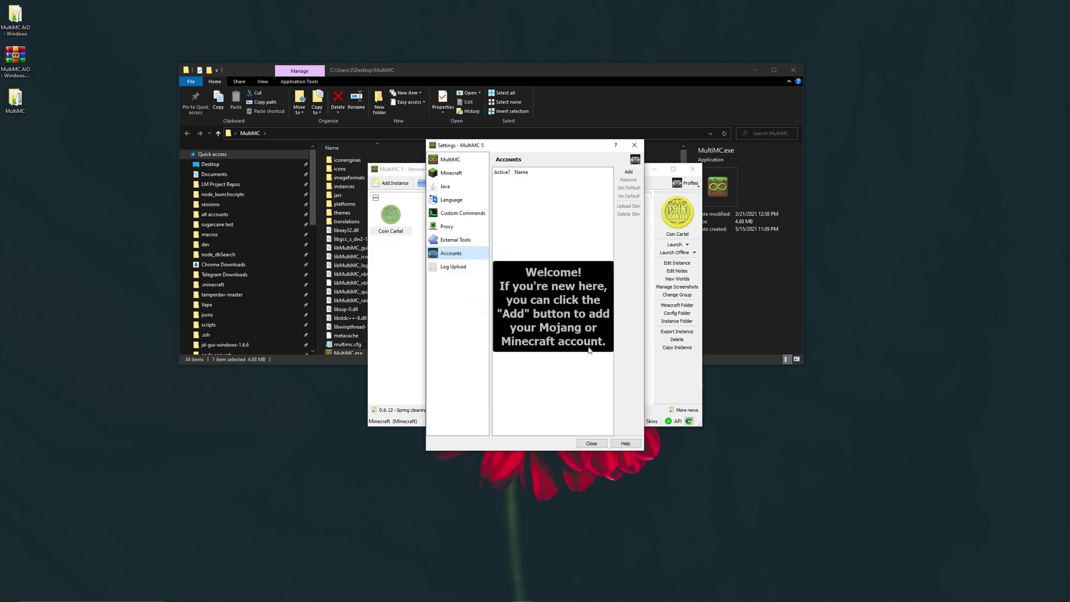
left_click(593, 443)
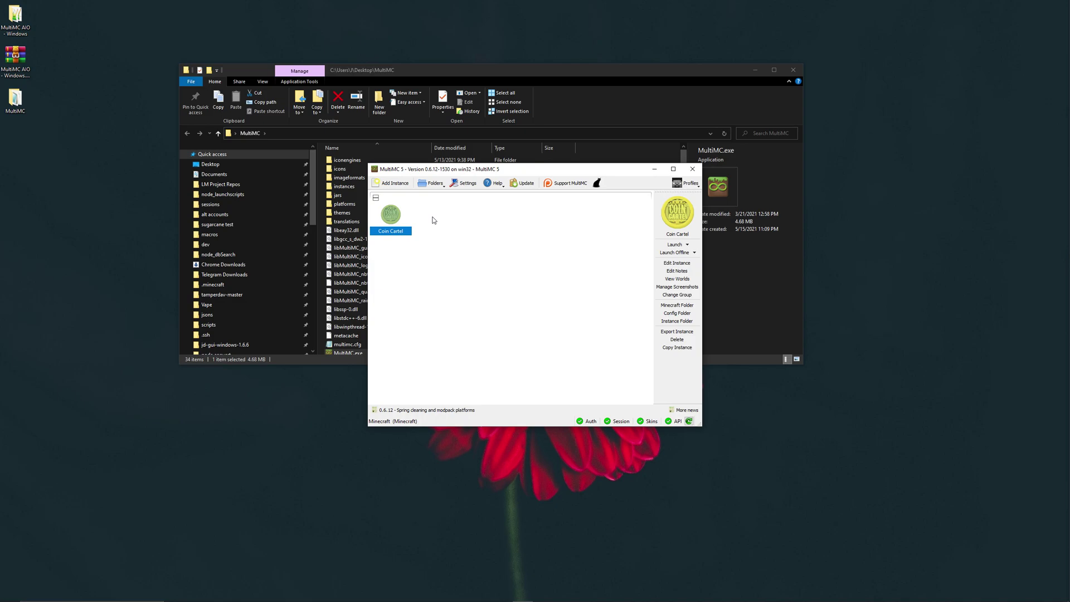
Rename the Coin Cartel instance to 'Example' from its right-click menu.
right_click(395, 218)
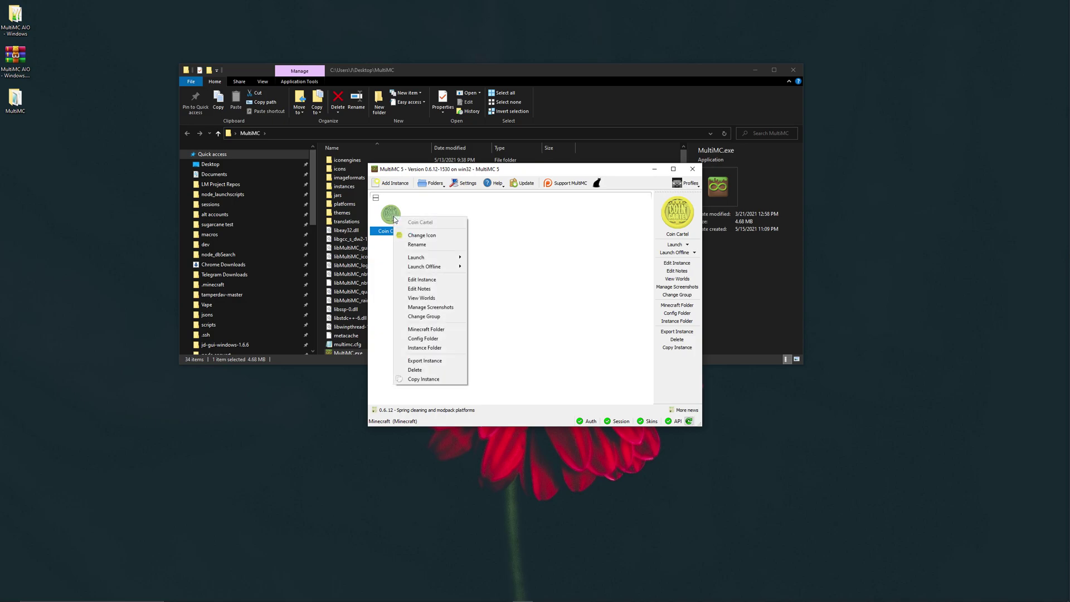
left_click(452, 210)
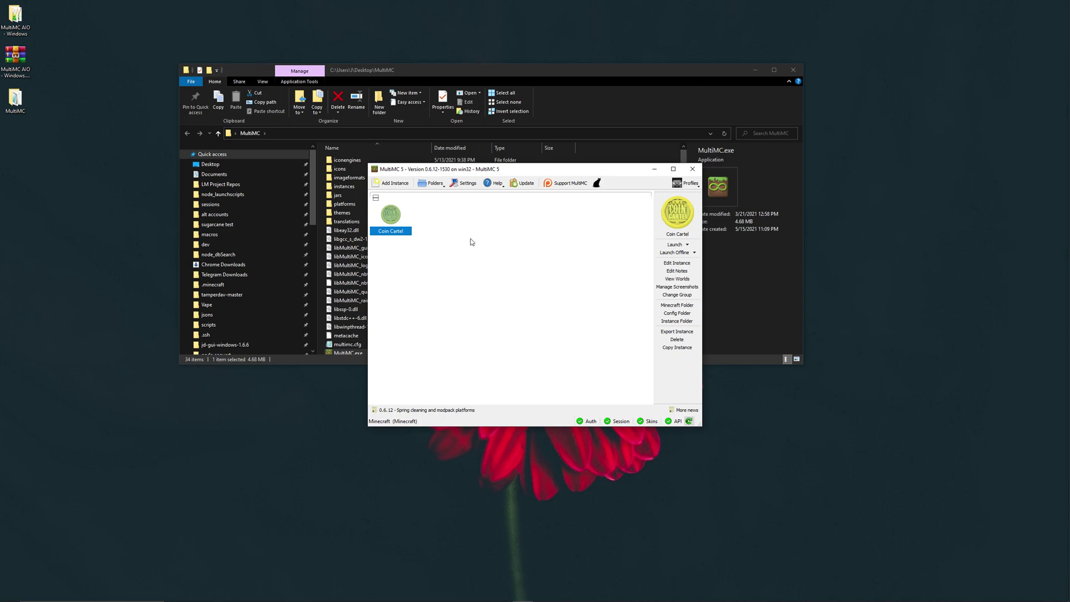
right_click(398, 232)
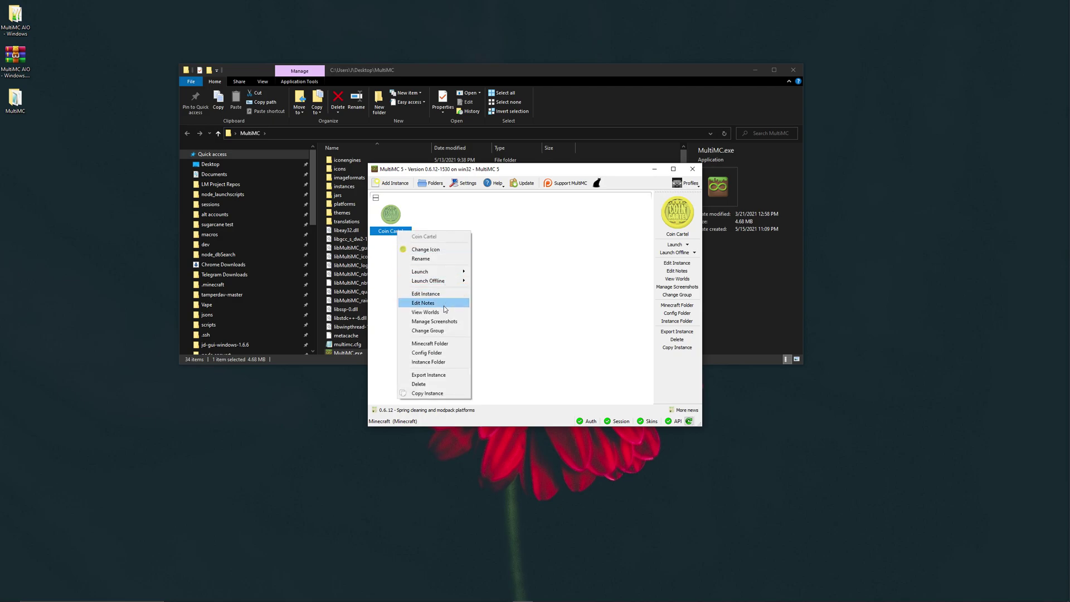
left_click(436, 259)
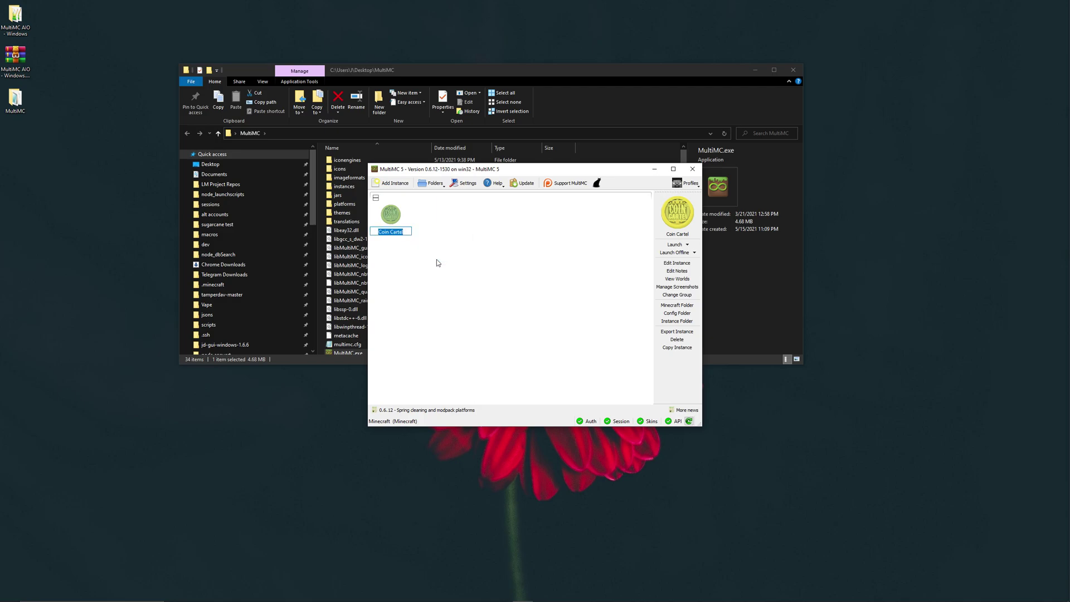
type("Example")
key("Return")
Copy Example as a new instance named 'your alt account username goes here', keeping saves and play time.
right_click(397, 218)
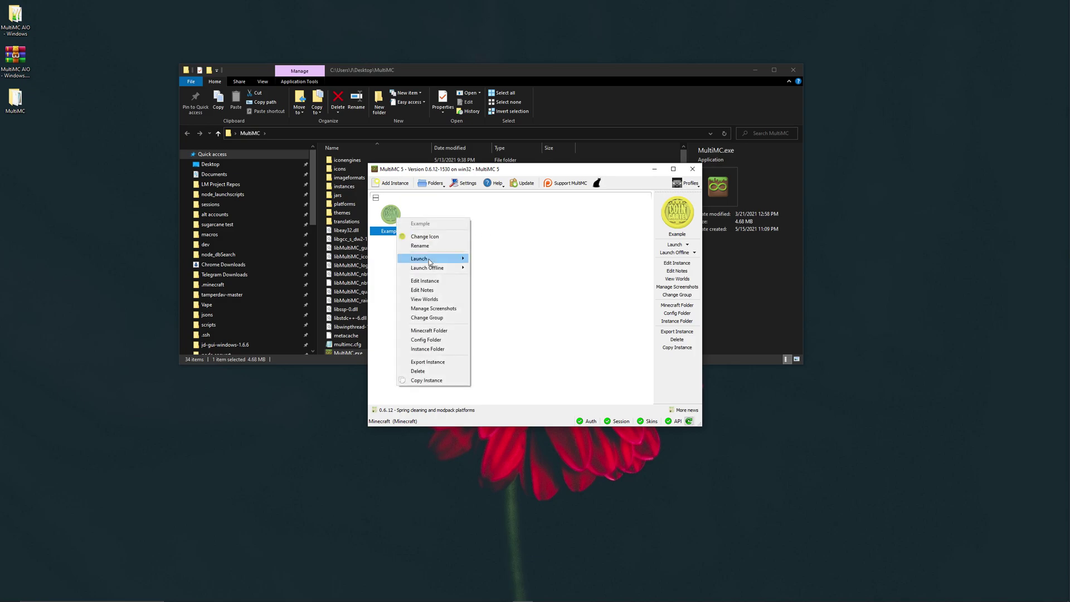
left_click(456, 381)
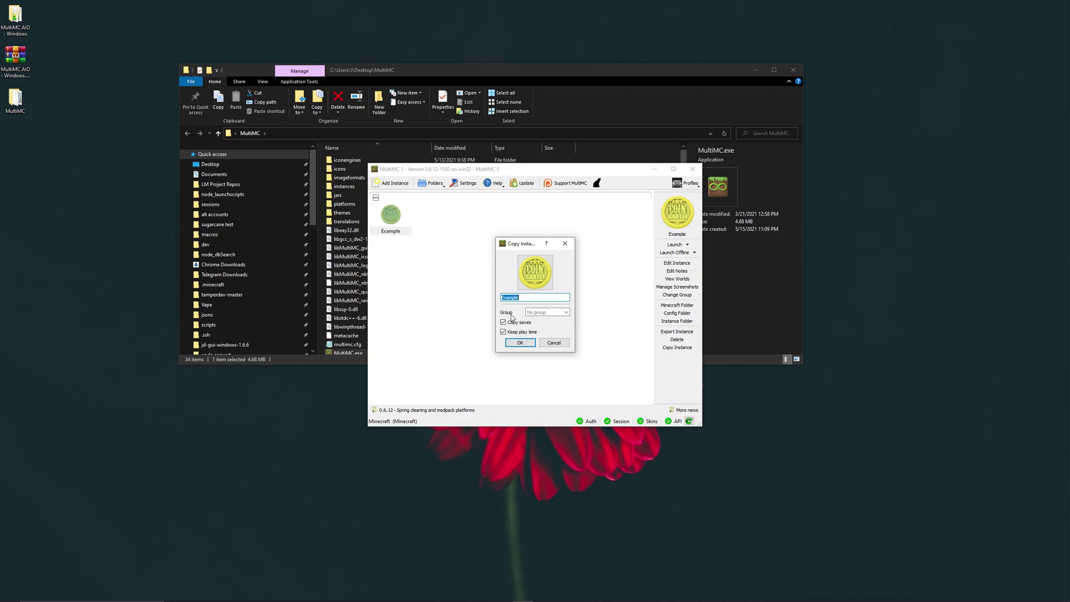
type("your alt account username goes here")
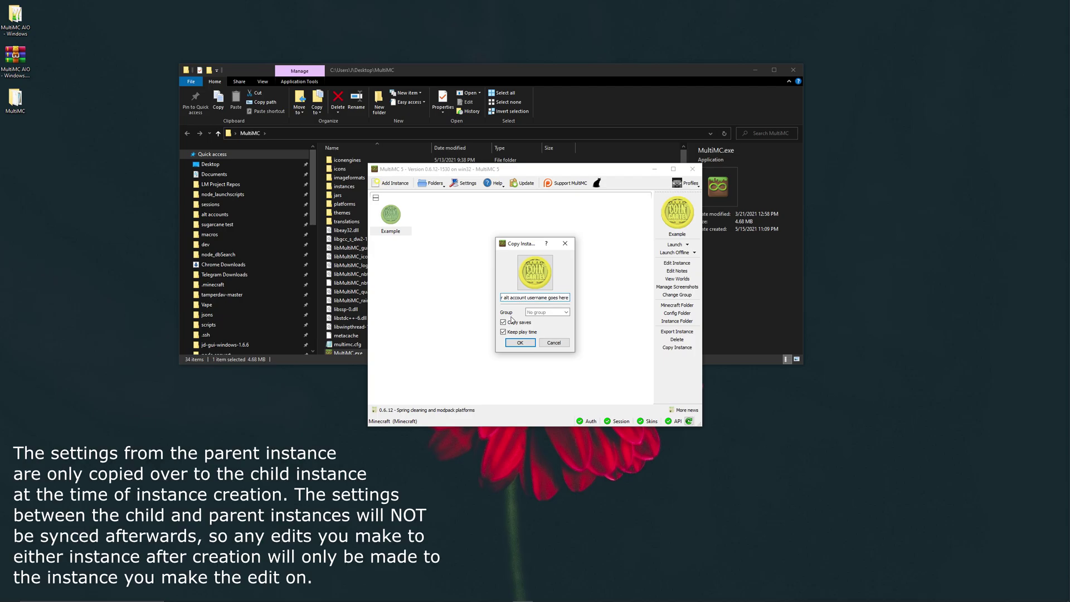
left_click(519, 343)
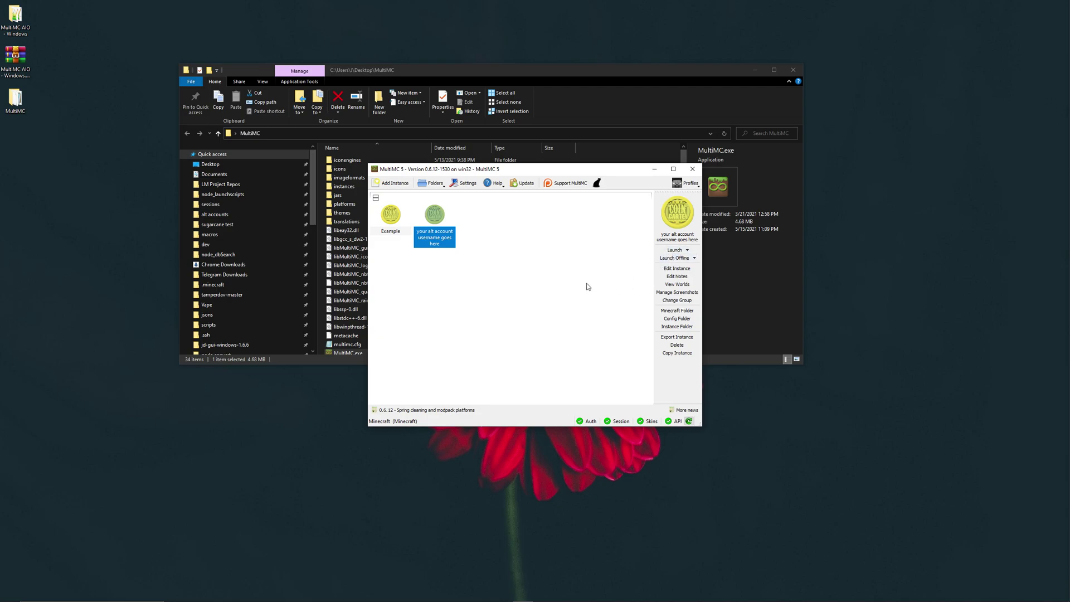
Open Example's Loader mods page and widen the window to show full mod names like FoamFix and OptiFine.
left_click(400, 232)
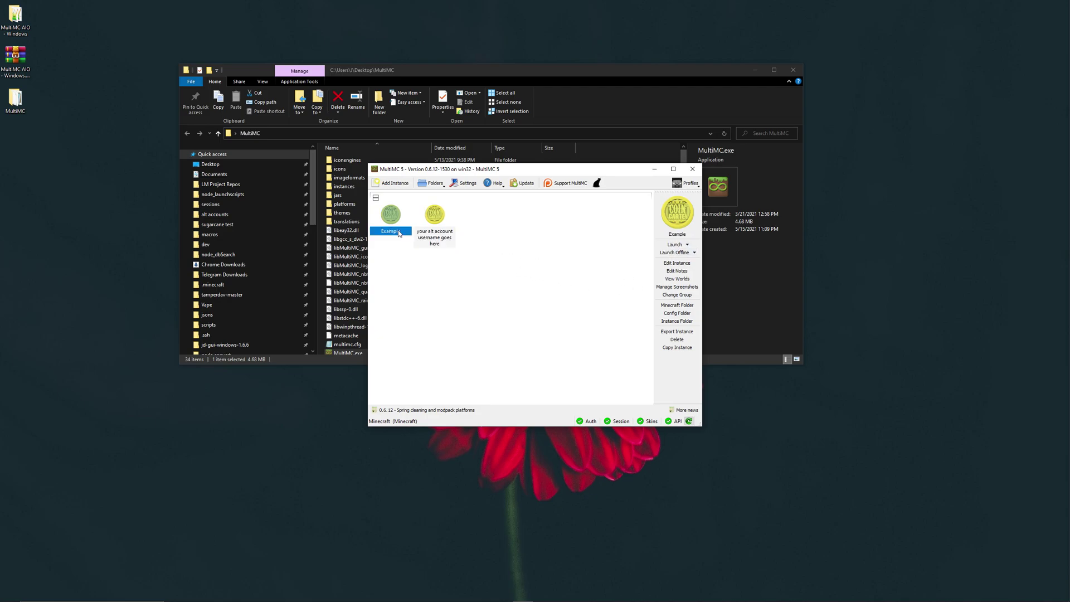
left_click(674, 263)
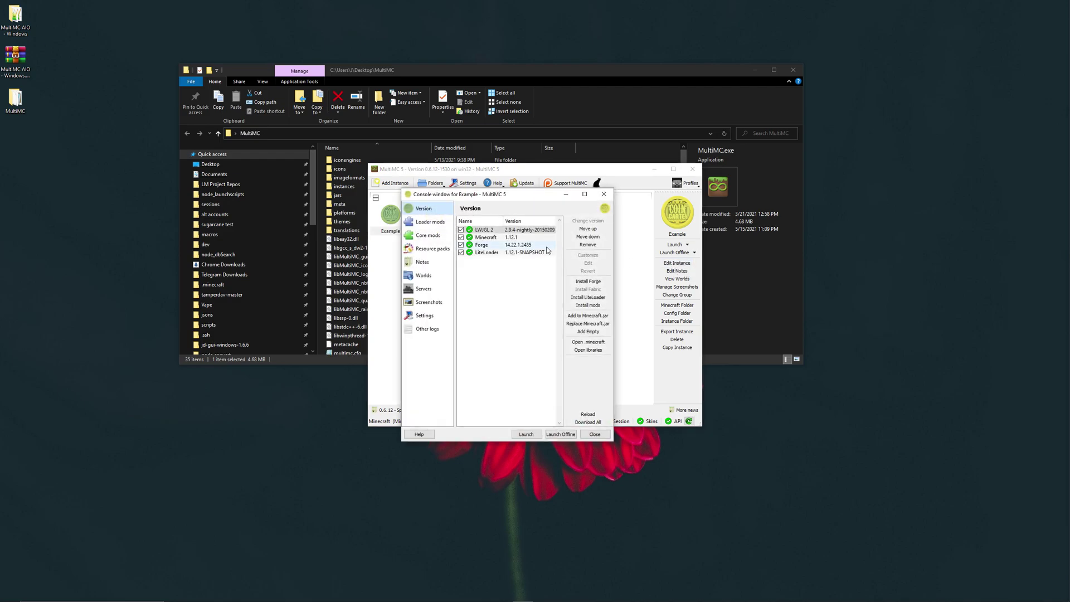
left_click(432, 224)
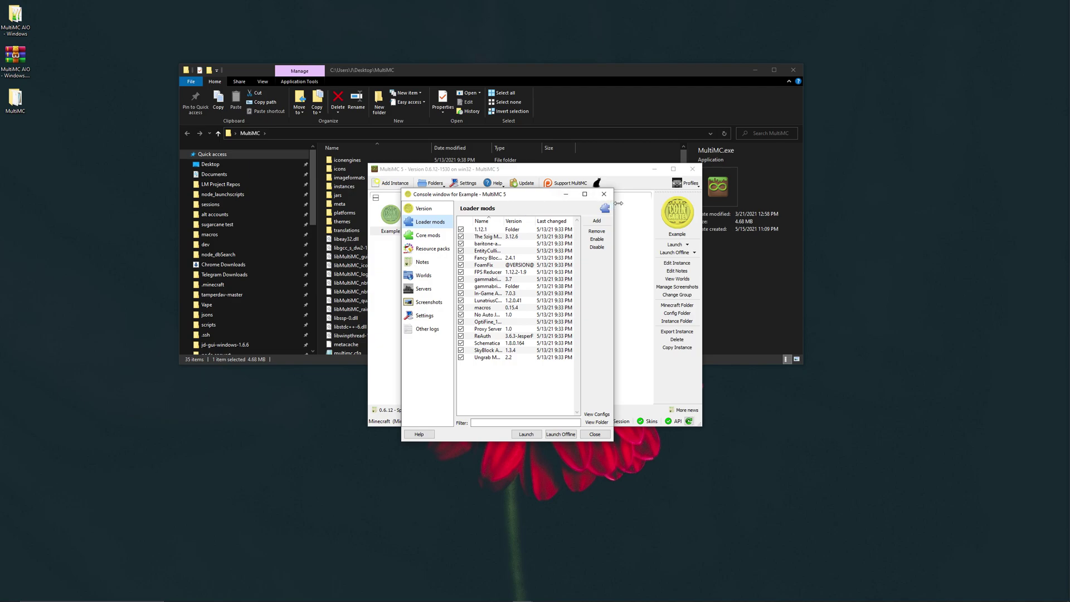
left_click_drag(614, 204, 722, 218)
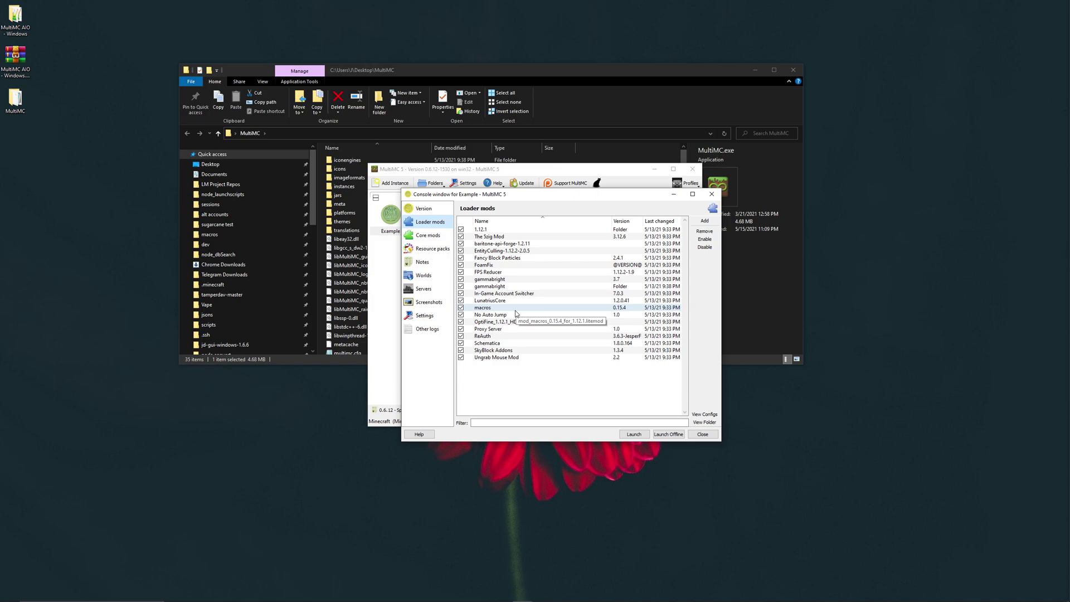
Close the Example instance's editing window to return to the instance list.
left_click(712, 194)
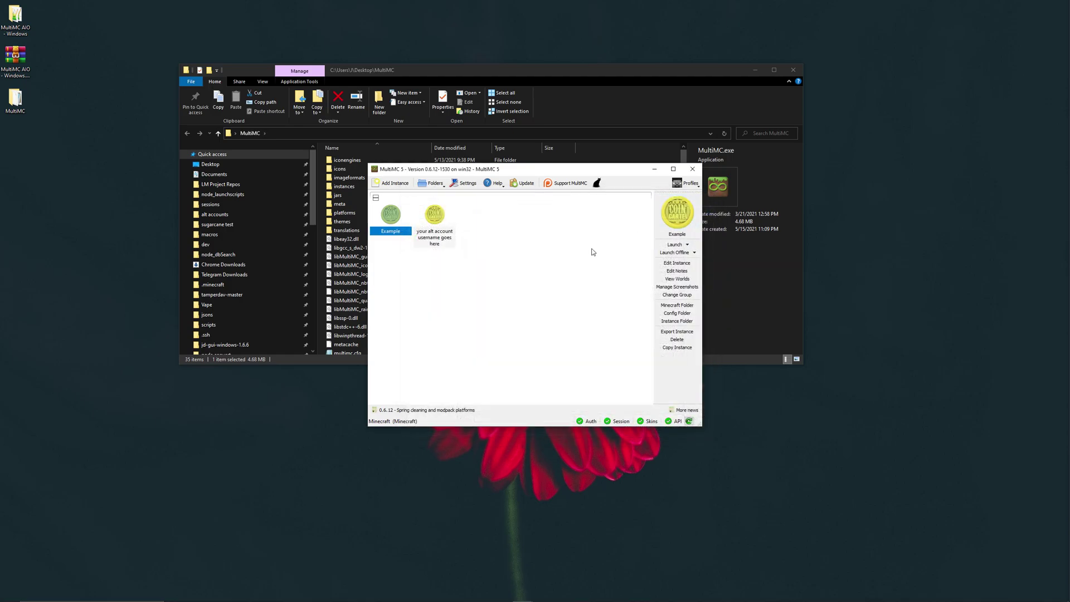